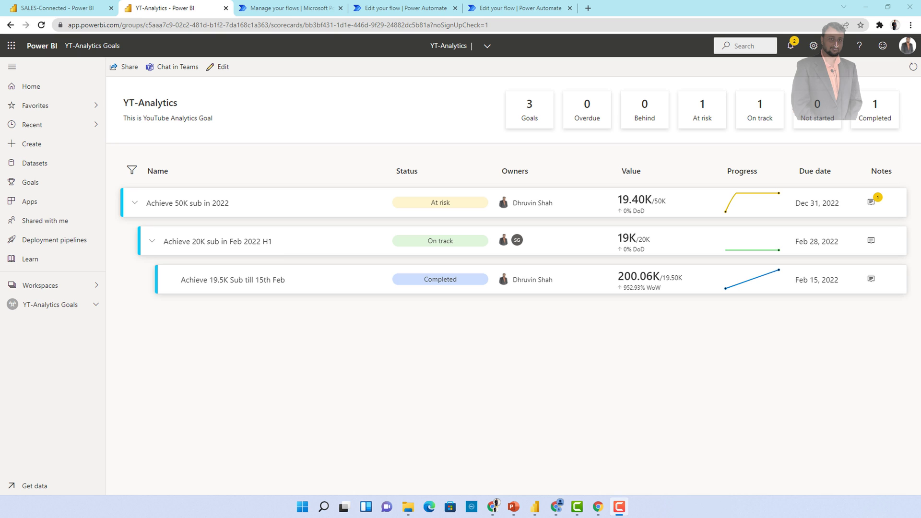
From the flows list, start a blank automated cloud flow and skip choosing a trigger
mouse_move(289, 283)
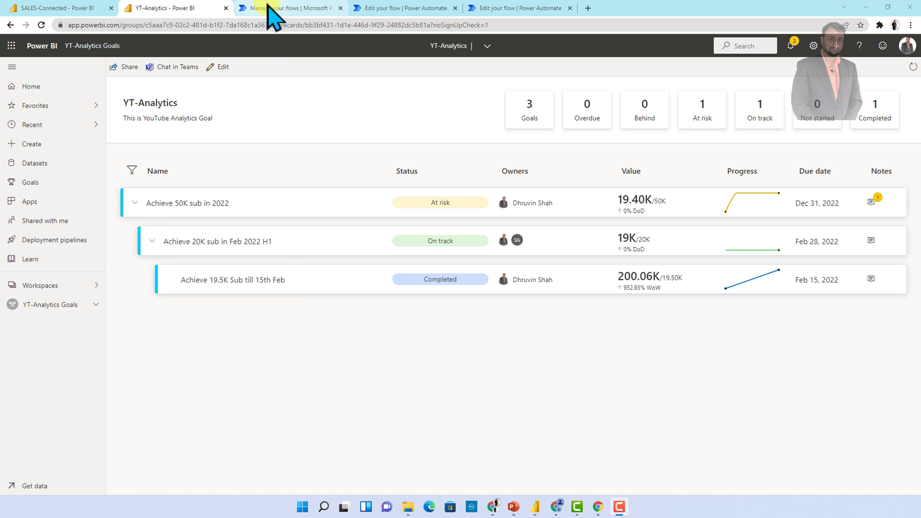
left_click(268, 8)
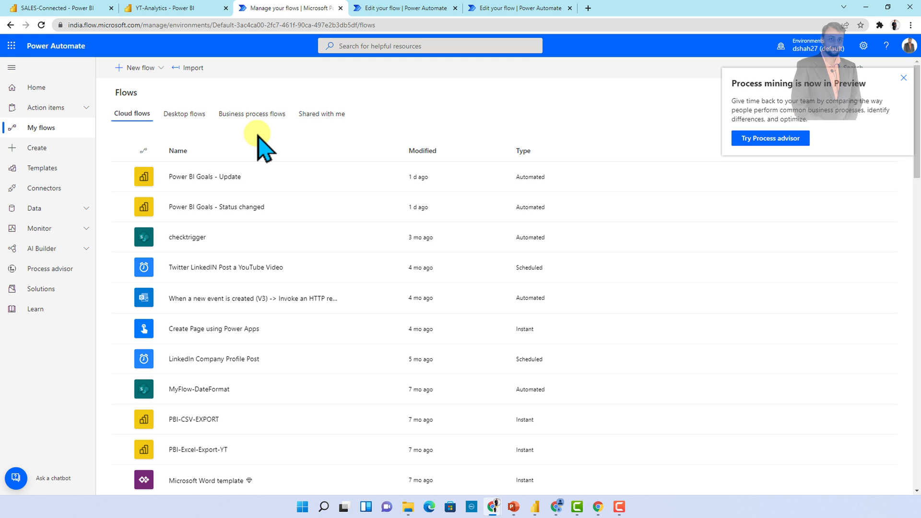
left_click(160, 66)
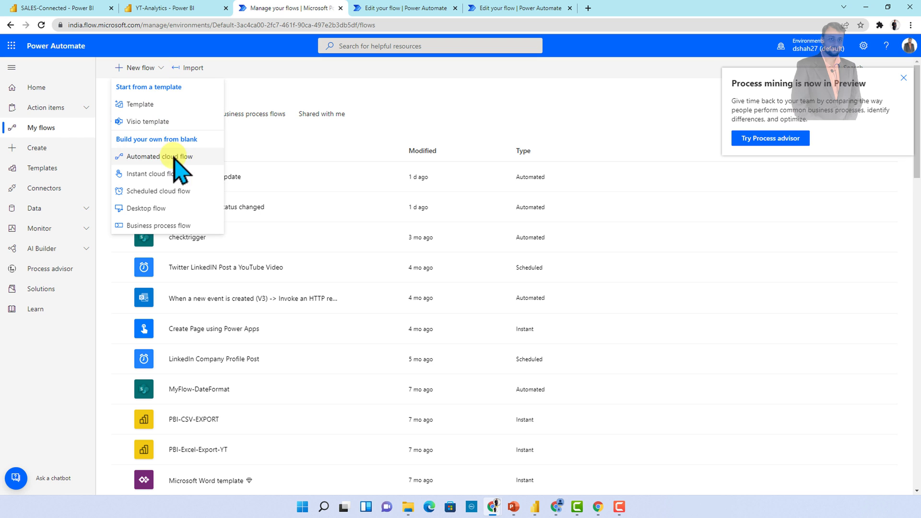
left_click(176, 157)
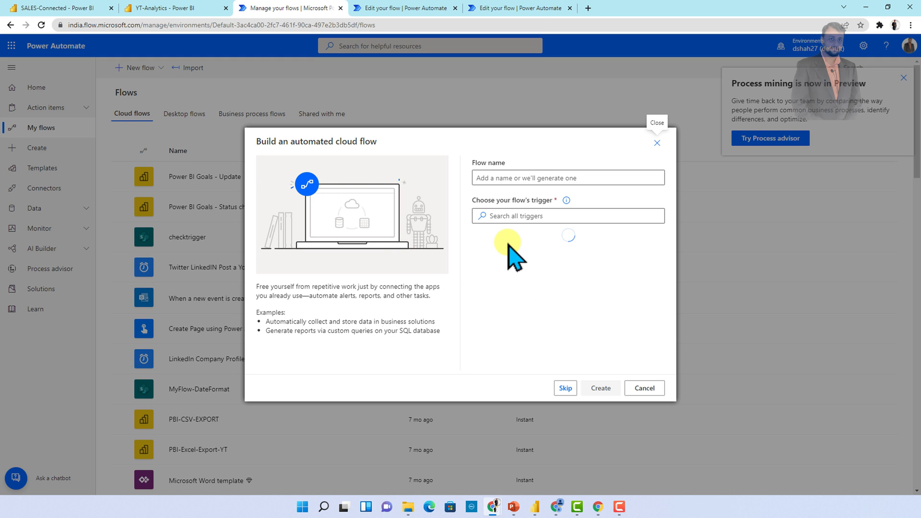
left_click(567, 389)
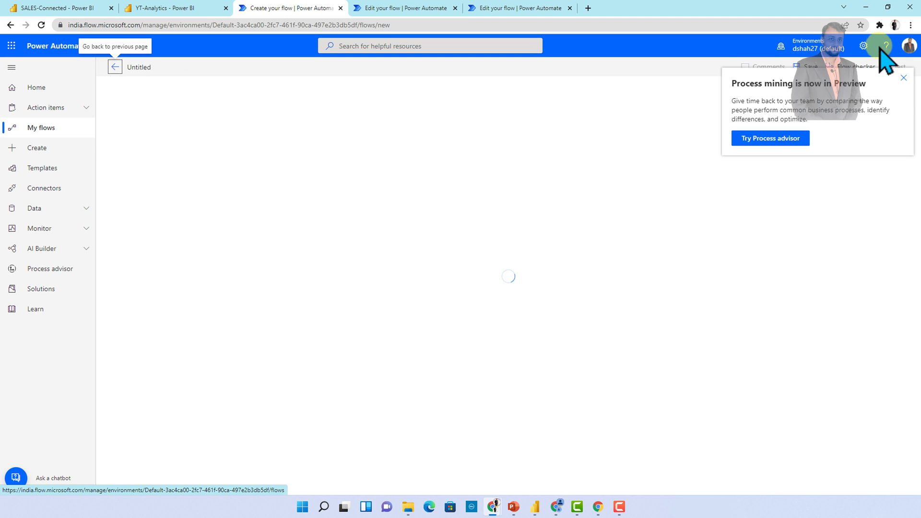
Dismiss the process mining popup, search 'power', and list the Power BI connector's triggers
left_click(903, 77)
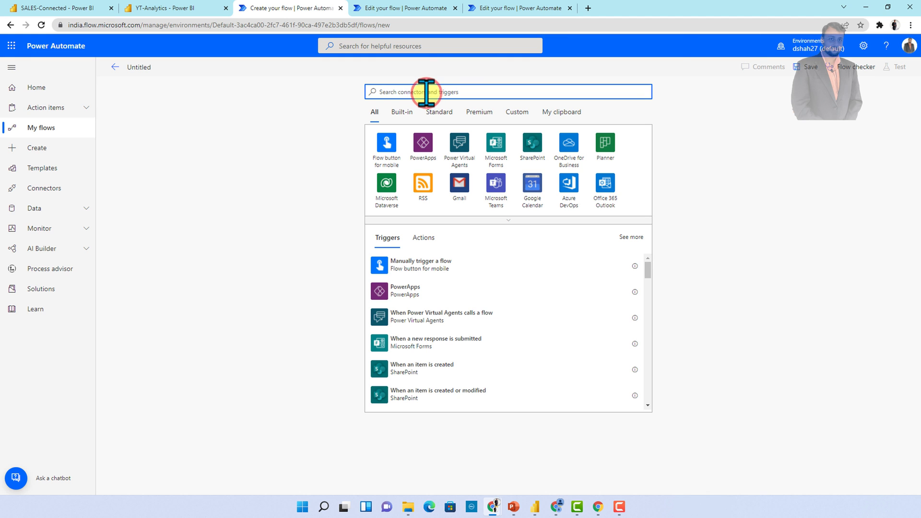
type("po")
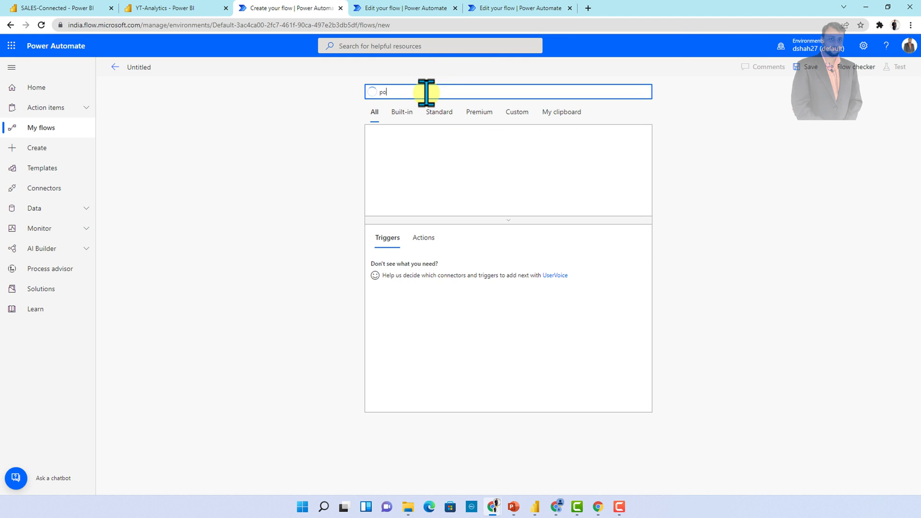
type("wer")
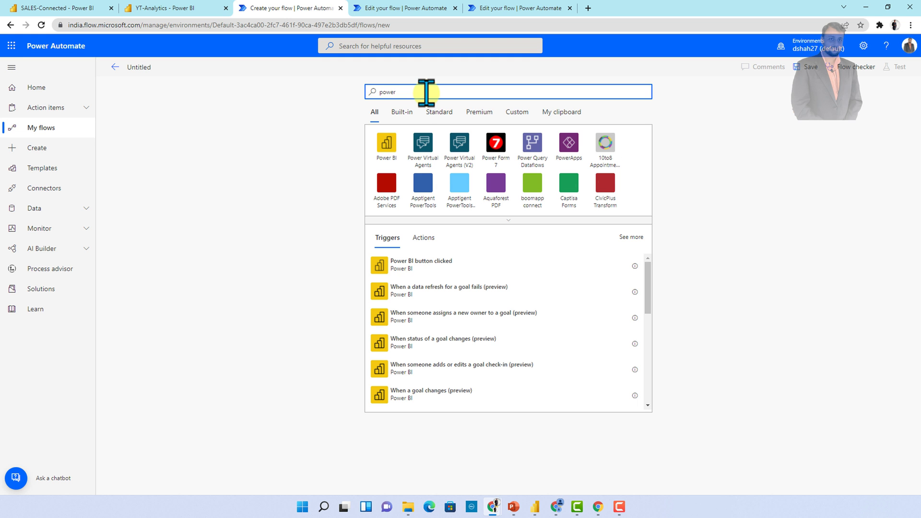
left_click(388, 150)
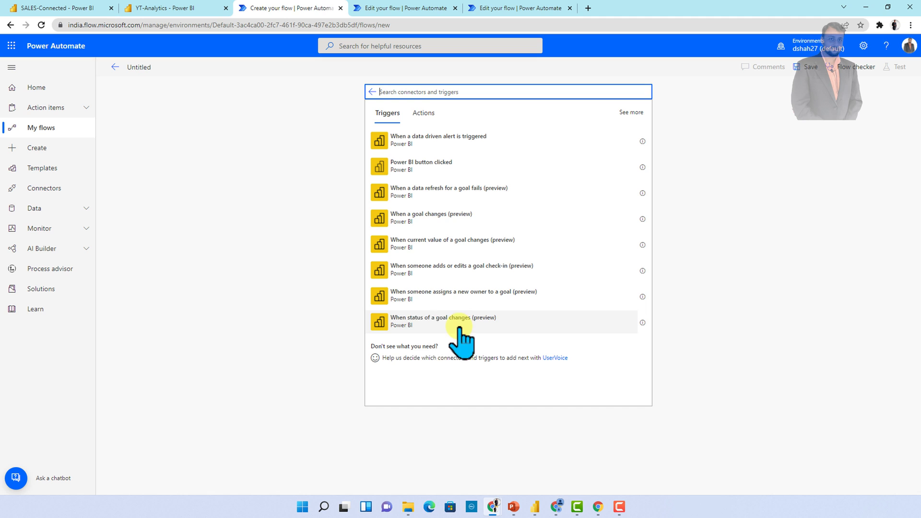
Use the 'When status of a goal changes' trigger with the YT-Analytics Goals workspace and YT-Analytics scorecard
left_click(428, 320)
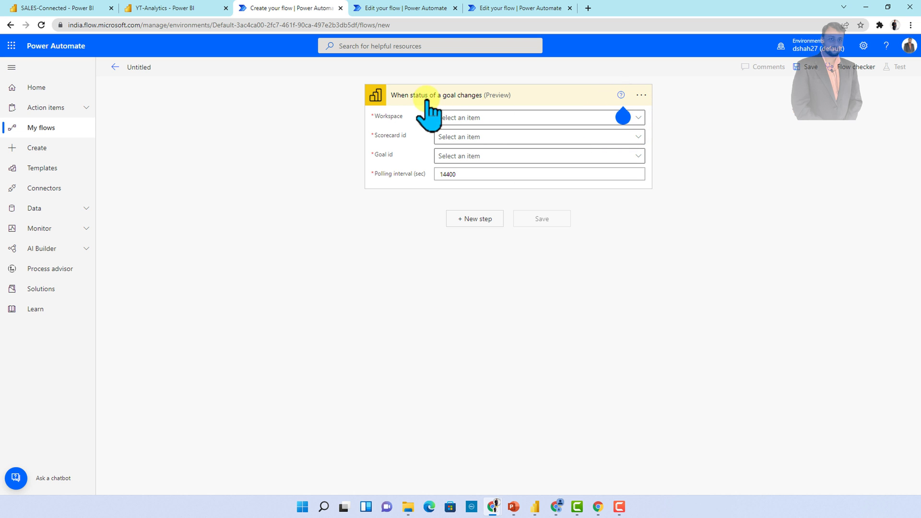
left_click(507, 120)
left_click(510, 294)
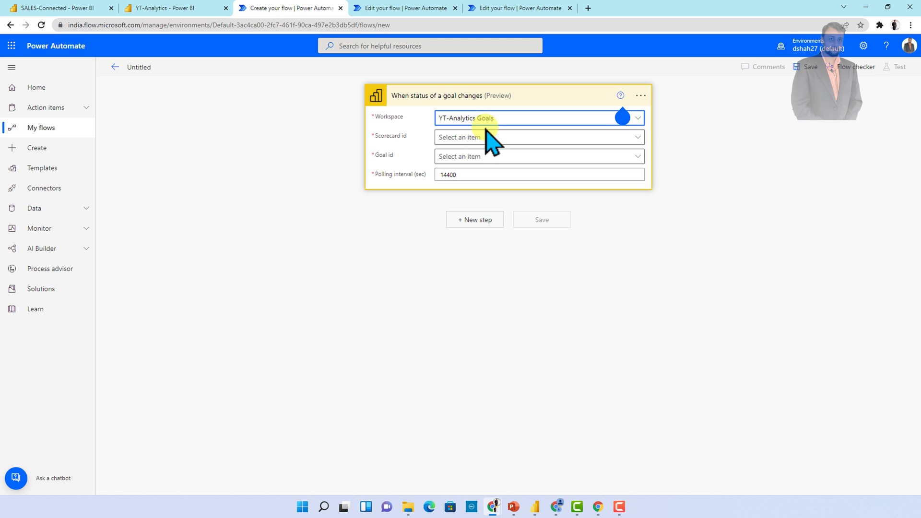
left_click(491, 138)
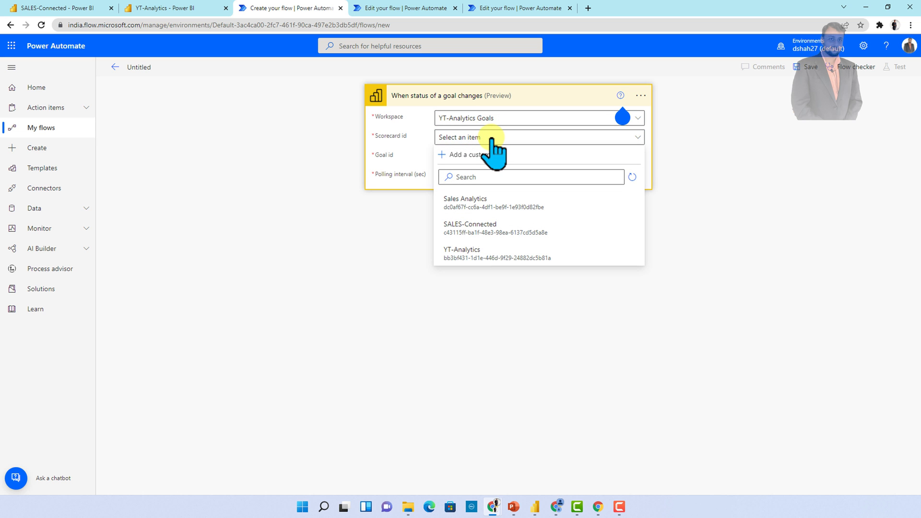
left_click(485, 256)
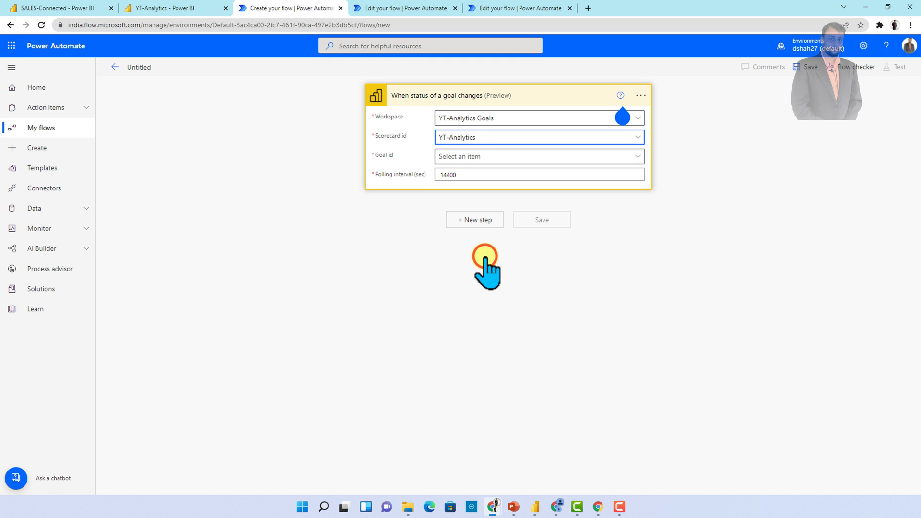
Target the goal 'Achieve 50K sub in 2022' and set the polling interval to 300
left_click(181, 7)
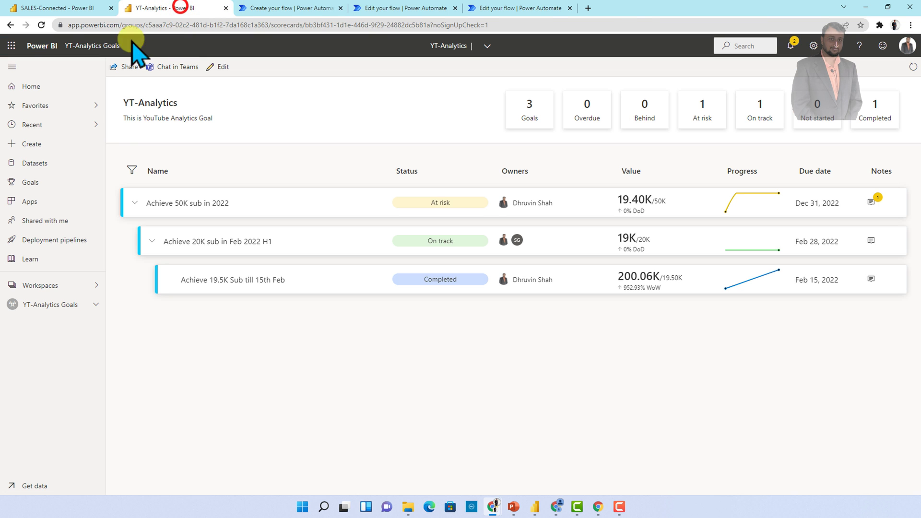
left_click(269, 8)
left_click(481, 158)
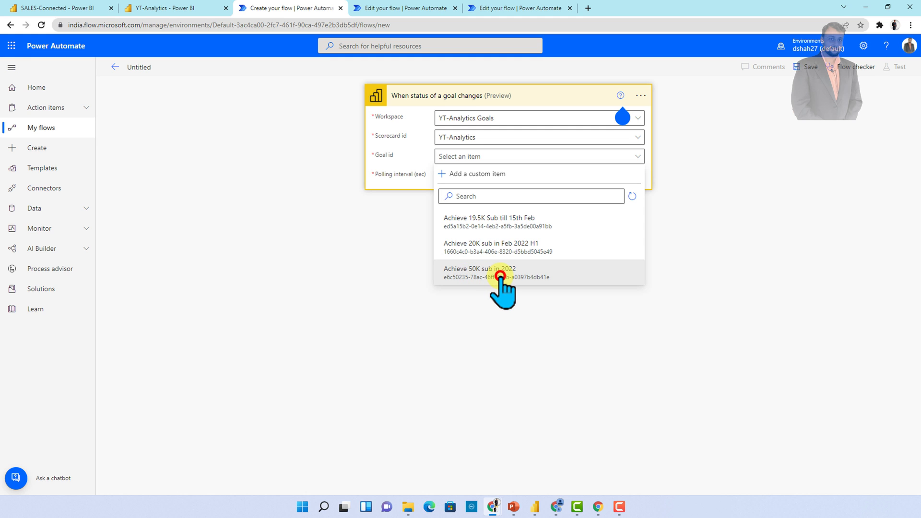
left_click(501, 276)
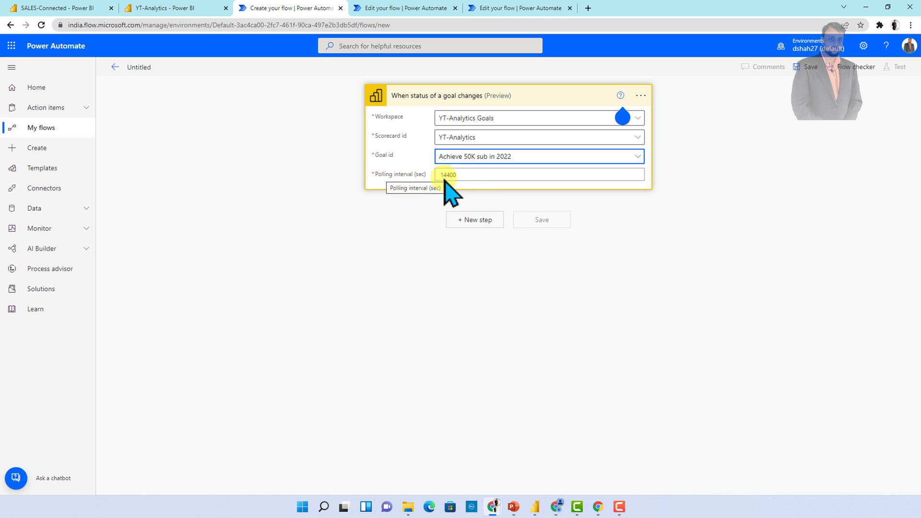
left_click(468, 176)
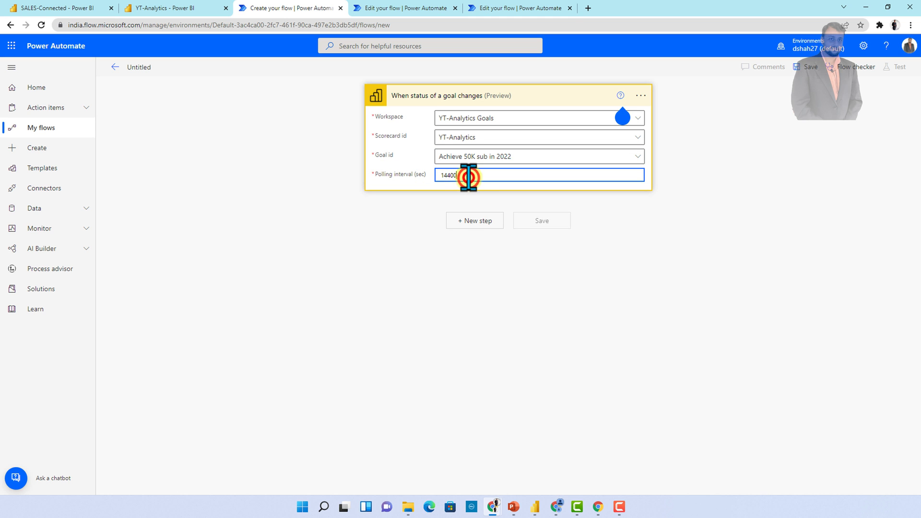
double_click(469, 175)
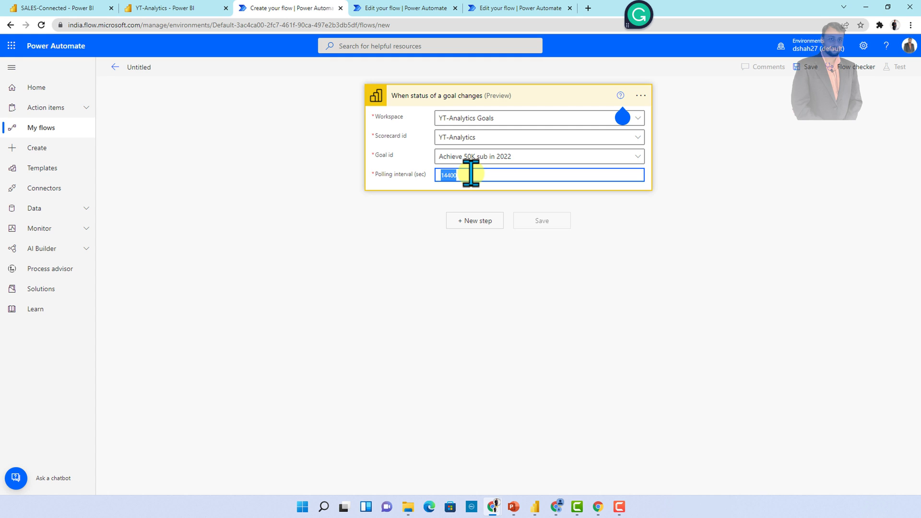
type("300")
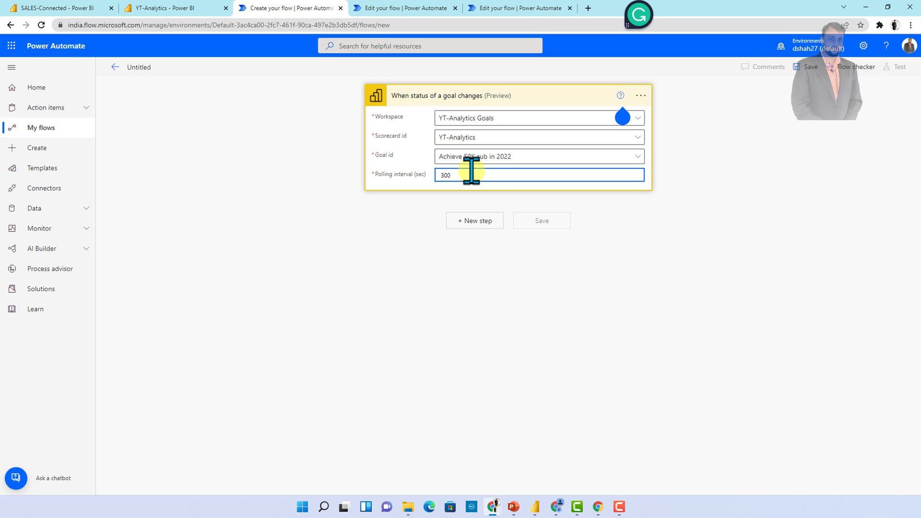
Add an Office 365 'Send an email (V2)' action after the goal-status trigger
left_click(473, 248)
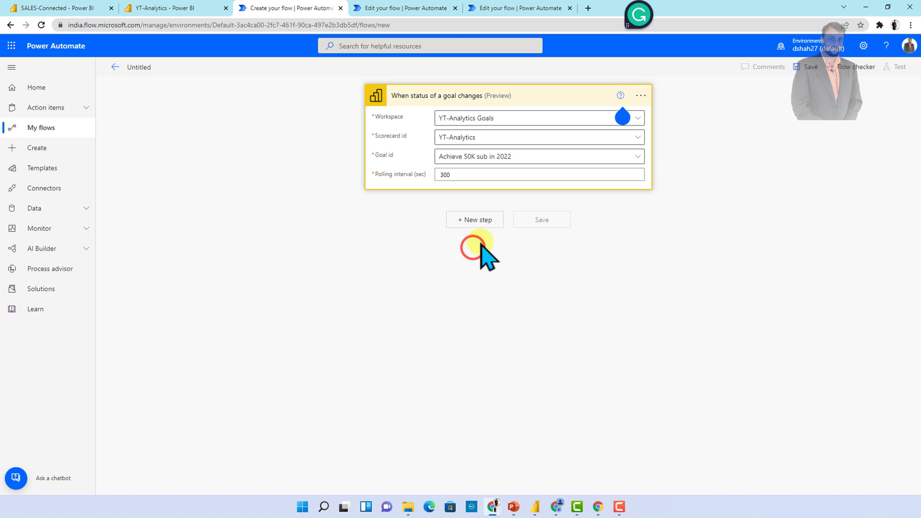
left_click(479, 219)
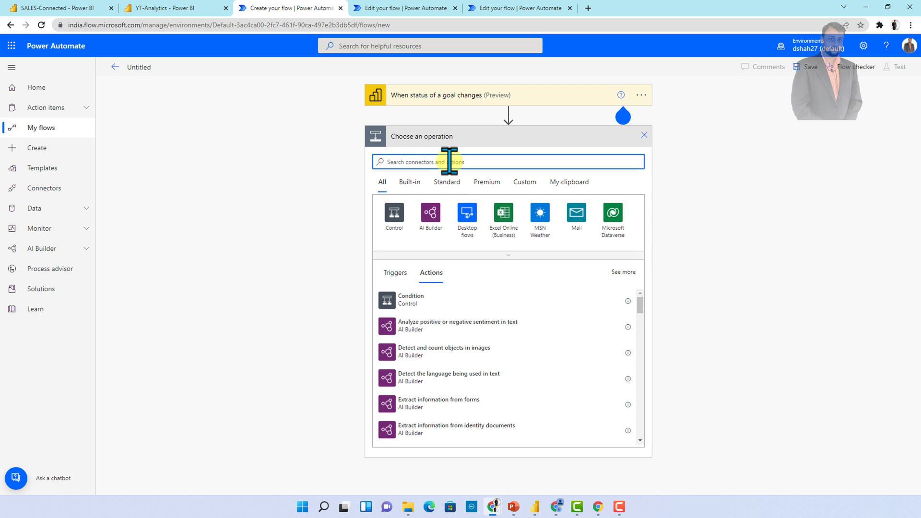
type("o")
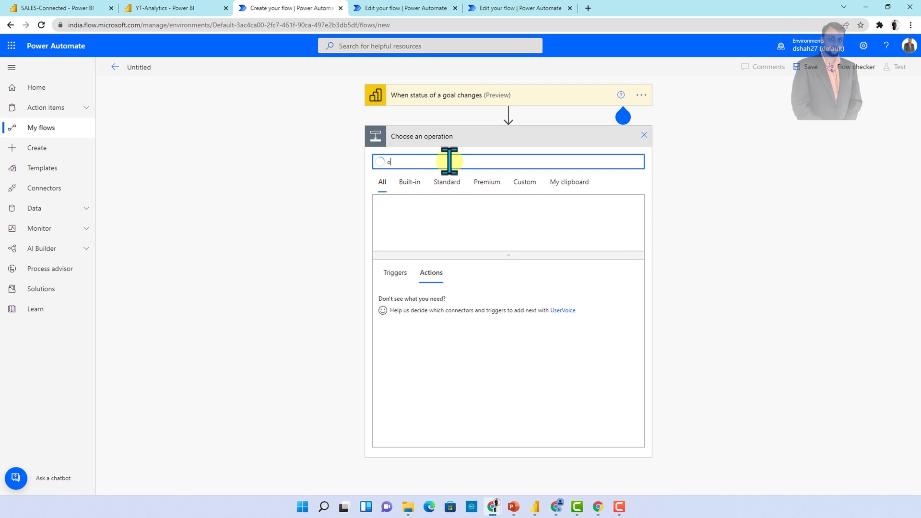
key("BackSpace")
type("send email")
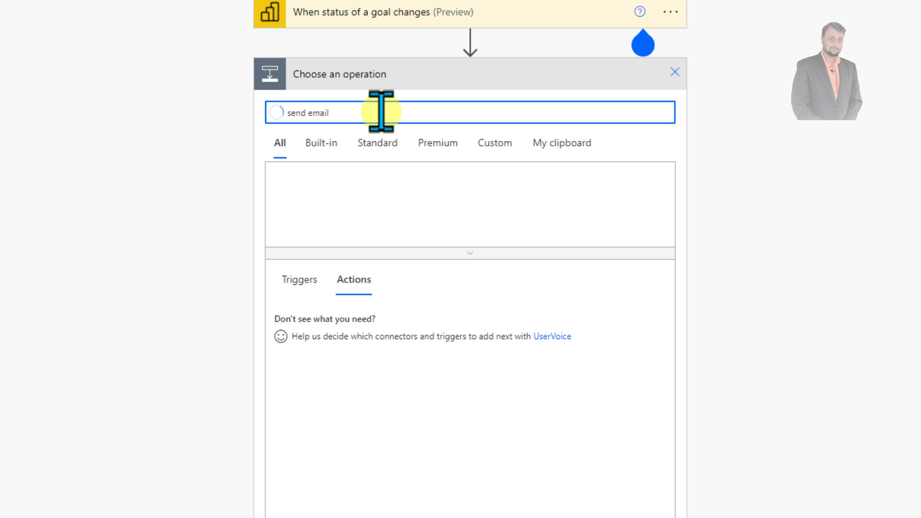
left_click(386, 401)
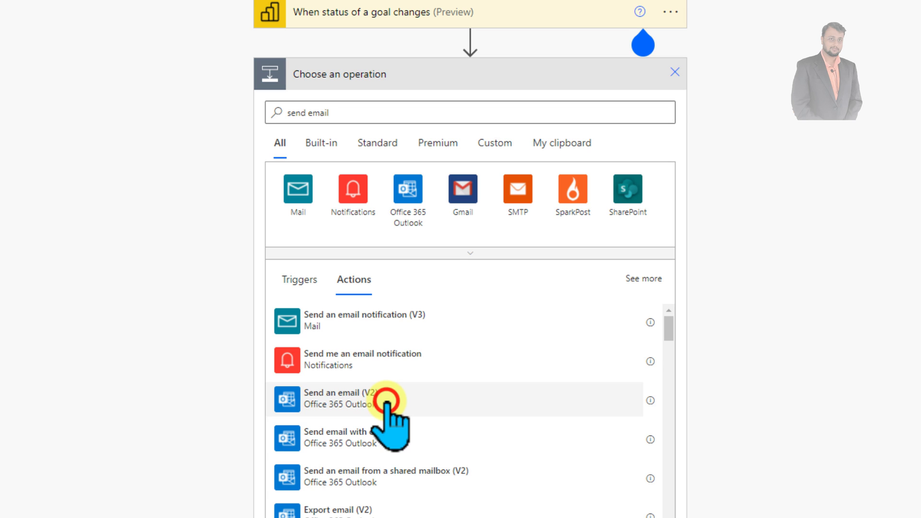
Address the email to the suggested contact and begin the subject 'Goal Subject Changed'
left_click(414, 106)
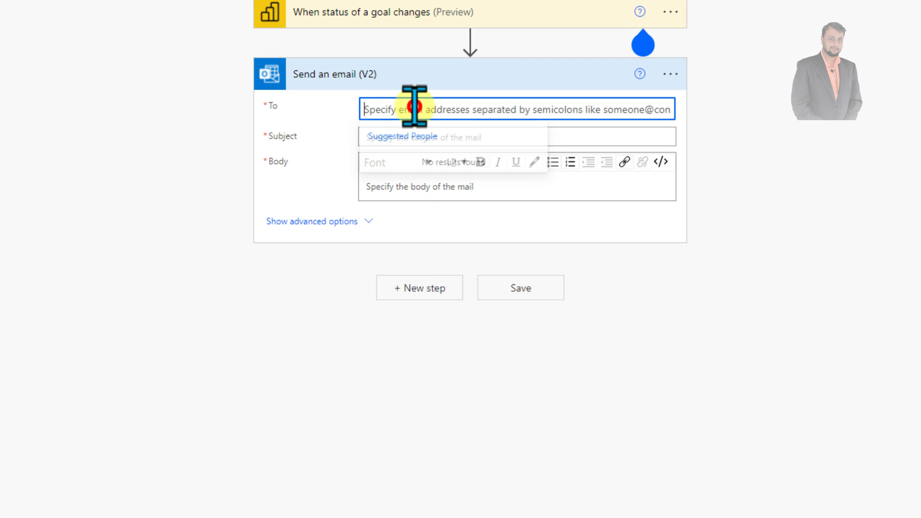
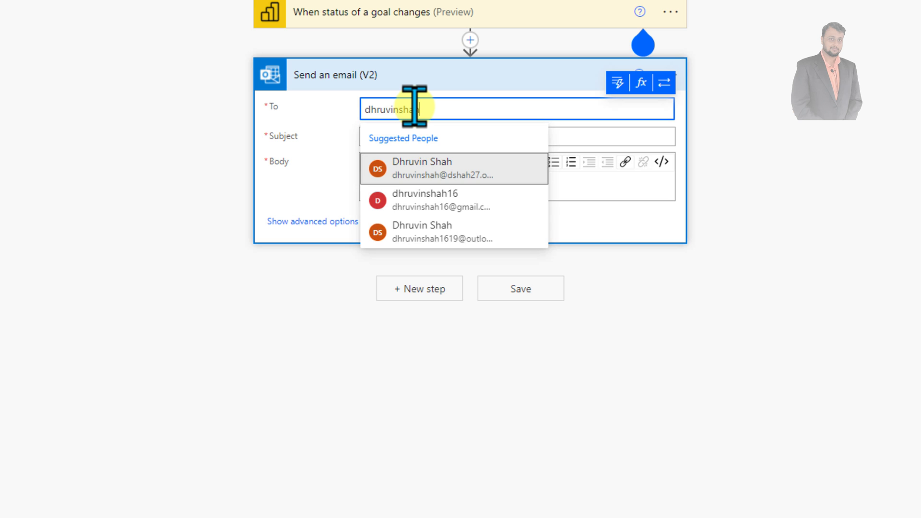
left_click(487, 169)
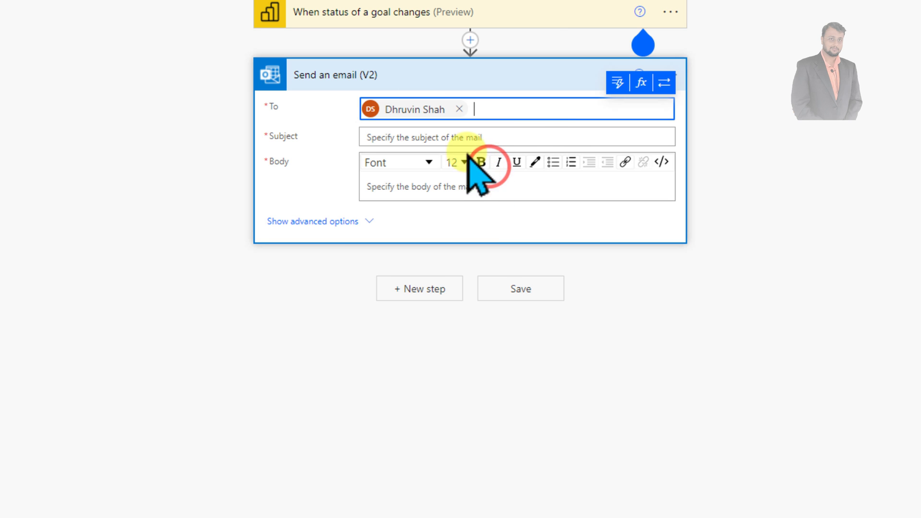
left_click(449, 139)
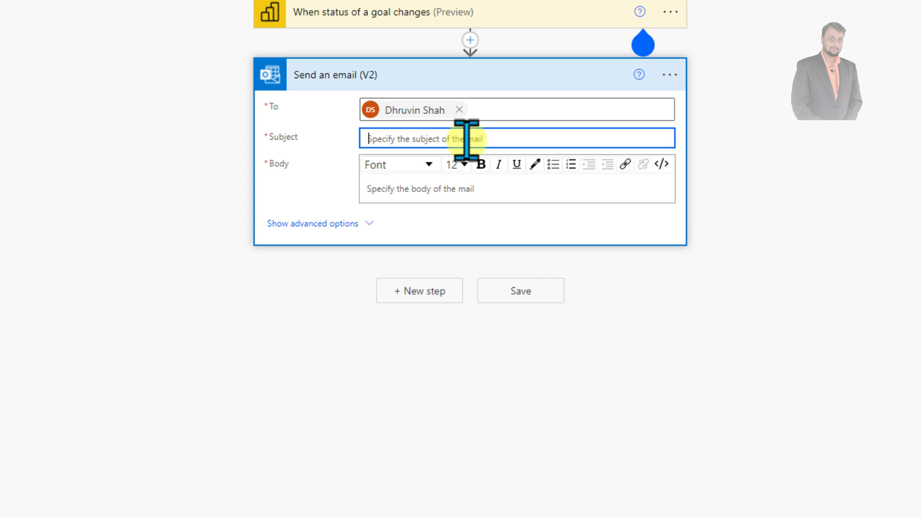
type("Goal Subject Changed")
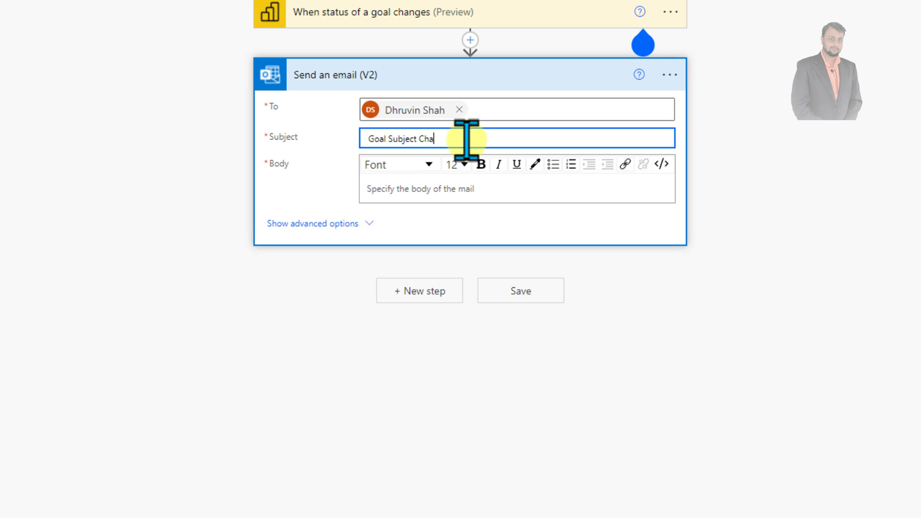
Start the email body with 'Hello' and insert the Changed goal Old status value after 'from'
left_click(433, 185)
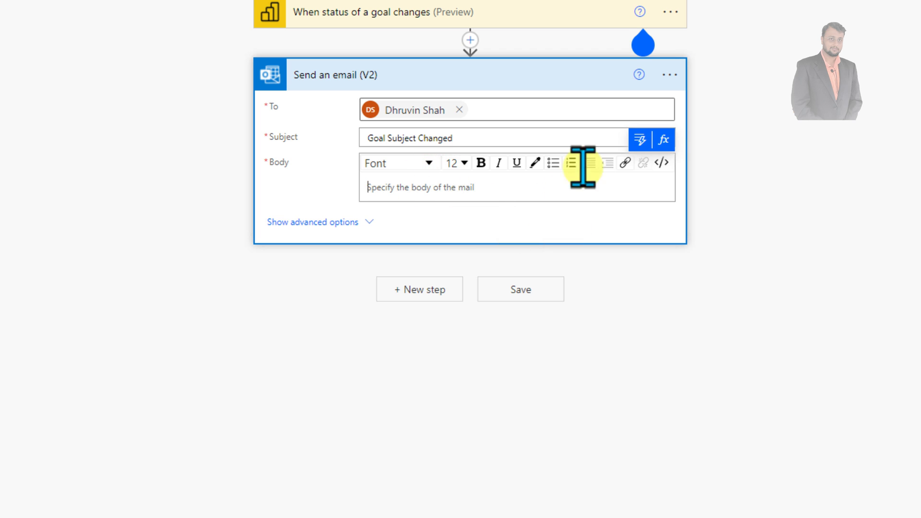
type("H")
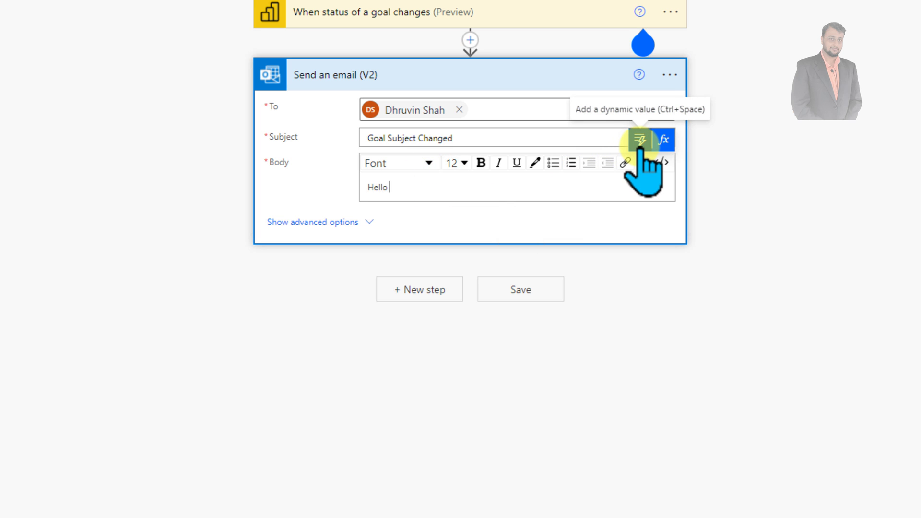
type("ello")
key("Return")
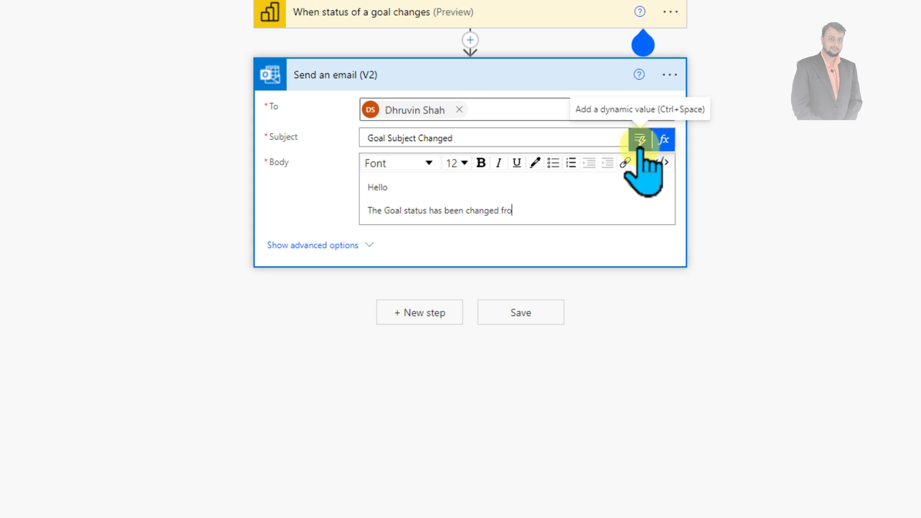
left_click(563, 206)
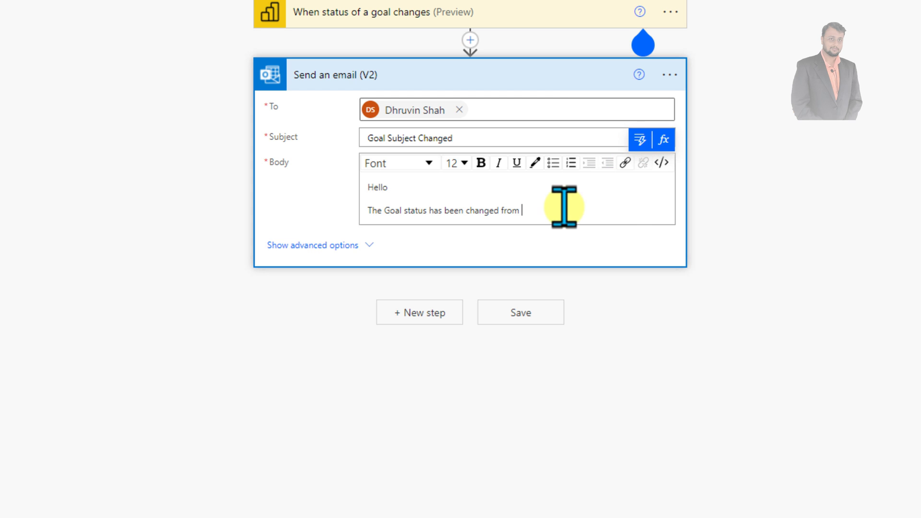
left_click(641, 141)
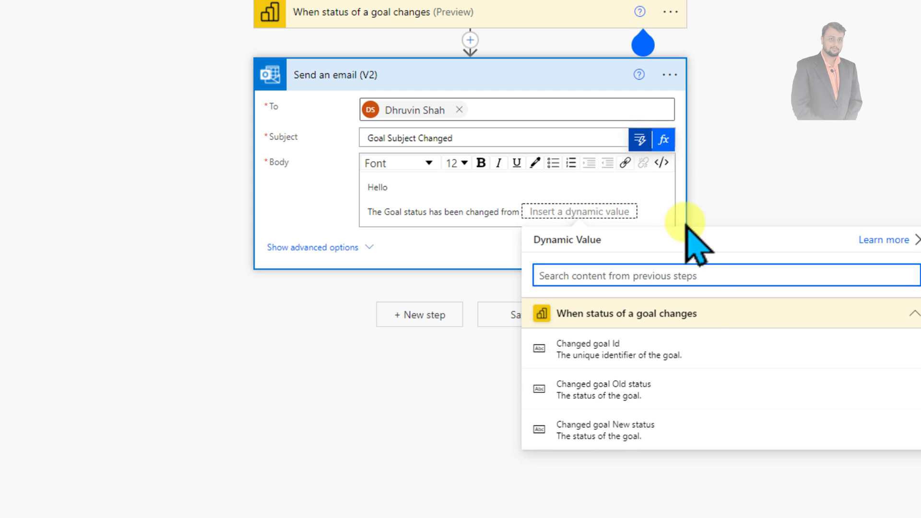
left_click(671, 387)
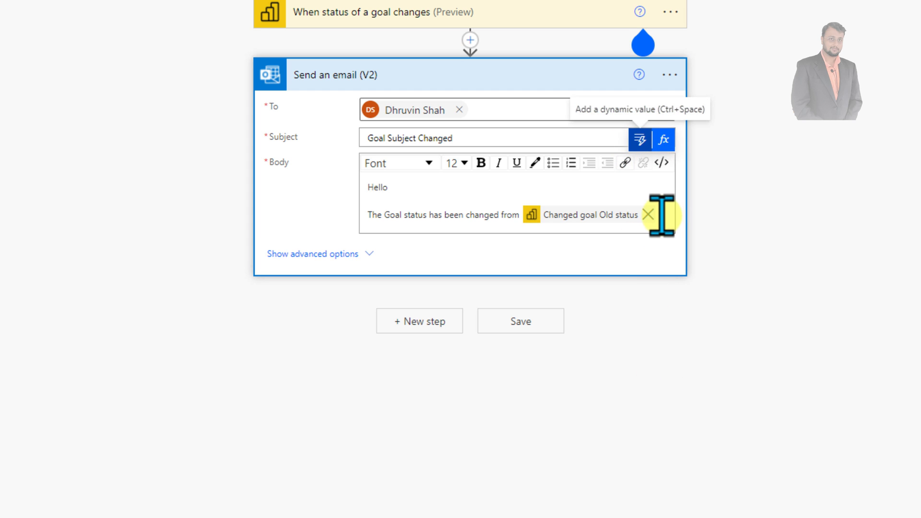
Insert the Changed goal New status value and close the body with 'Thanks'
left_click(662, 214)
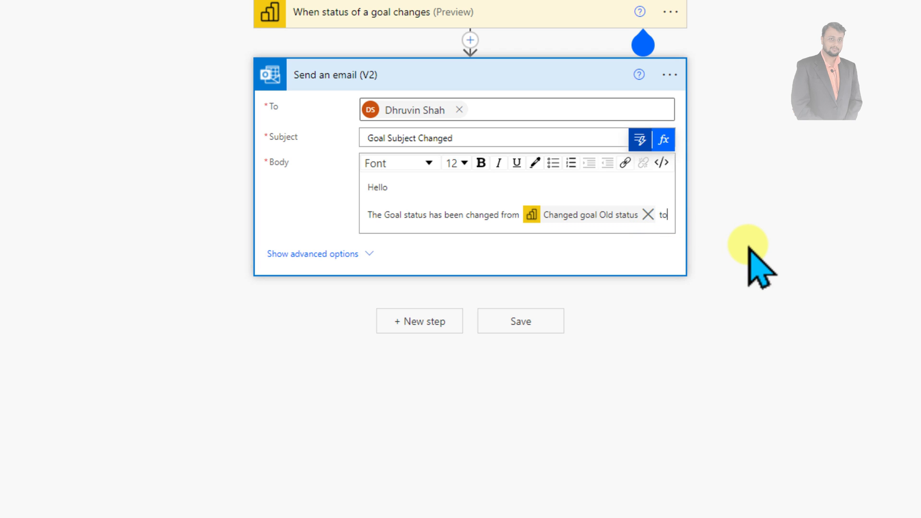
left_click(643, 140)
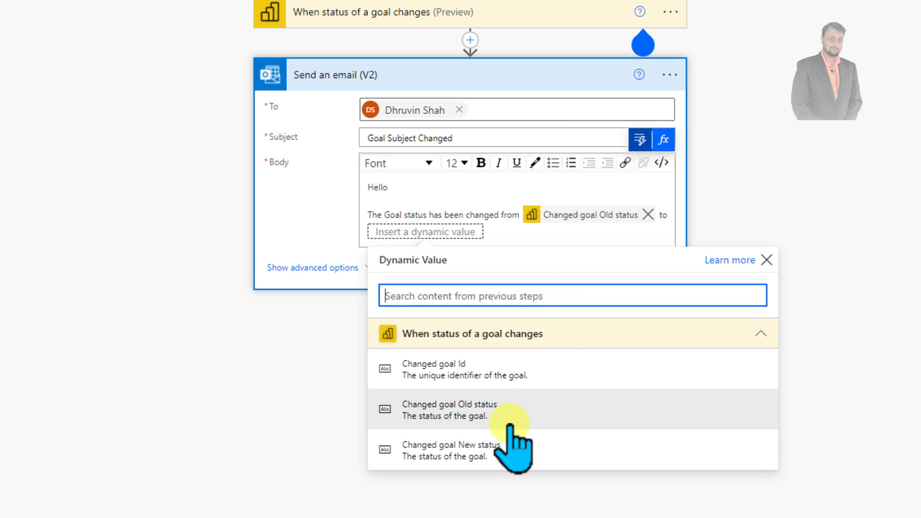
left_click(512, 457)
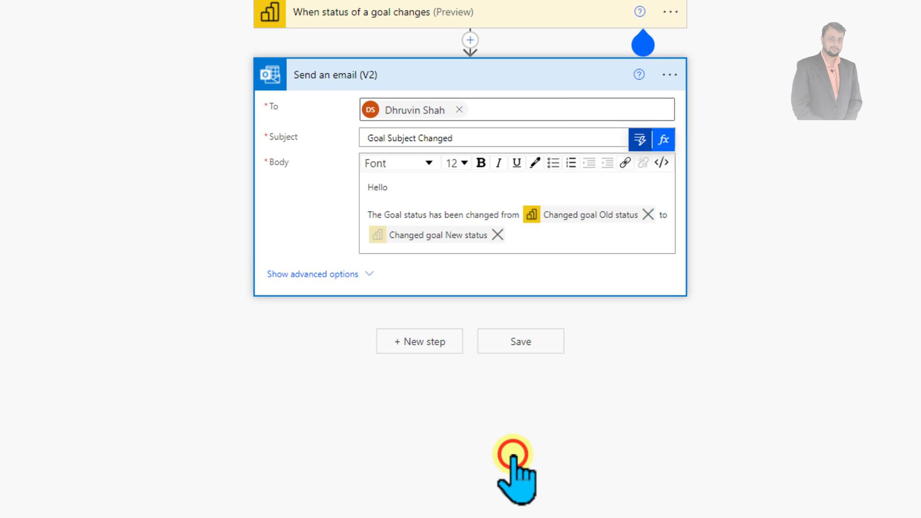
left_click(531, 234)
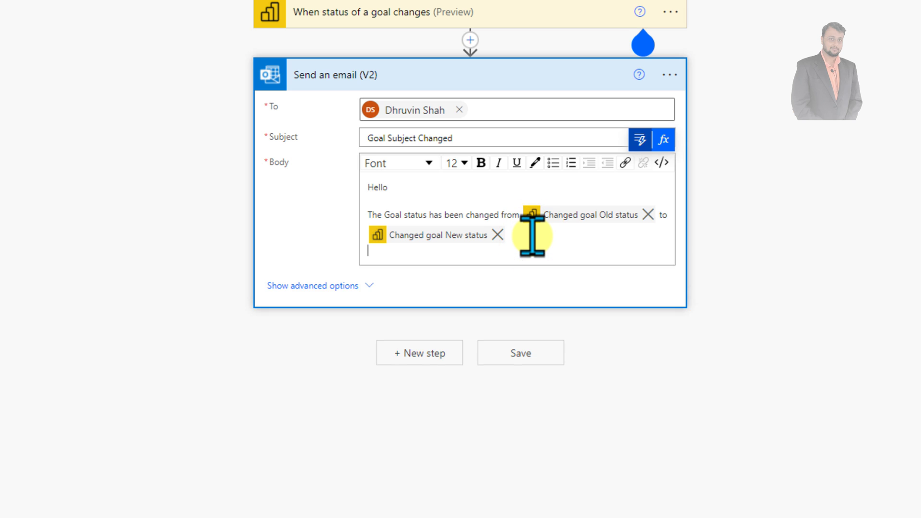
key("Return")
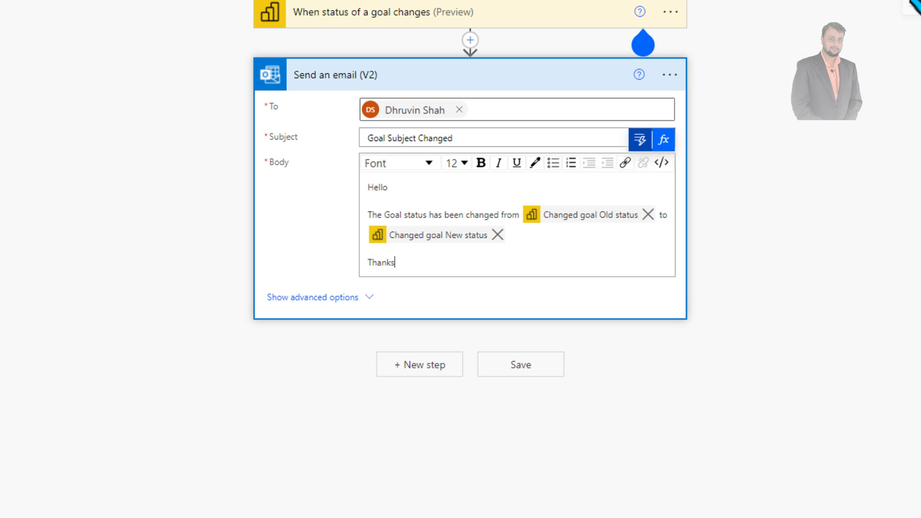
left_click(913, 6)
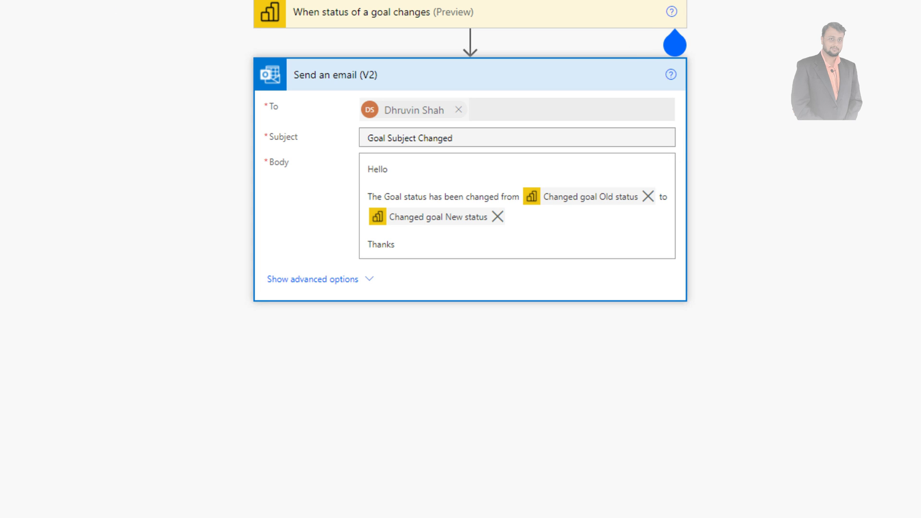
Retitle the untitled flow 'Goal-Status Change 50K' and save it from the toolbar
left_click(173, 67)
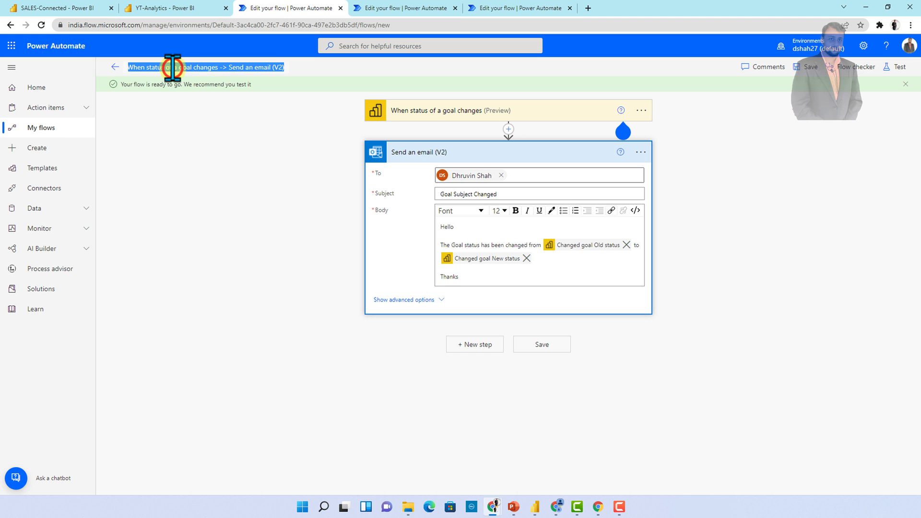
type("Goal-Status")
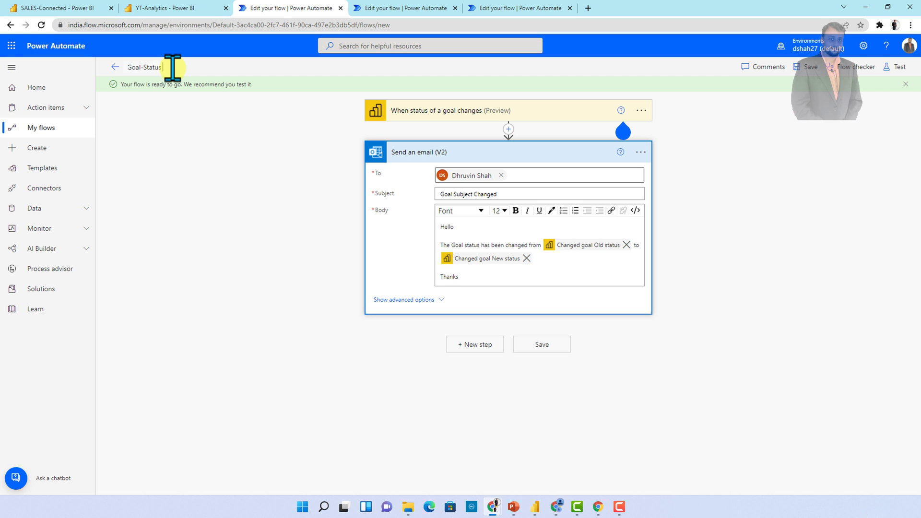
type(" Change 50K")
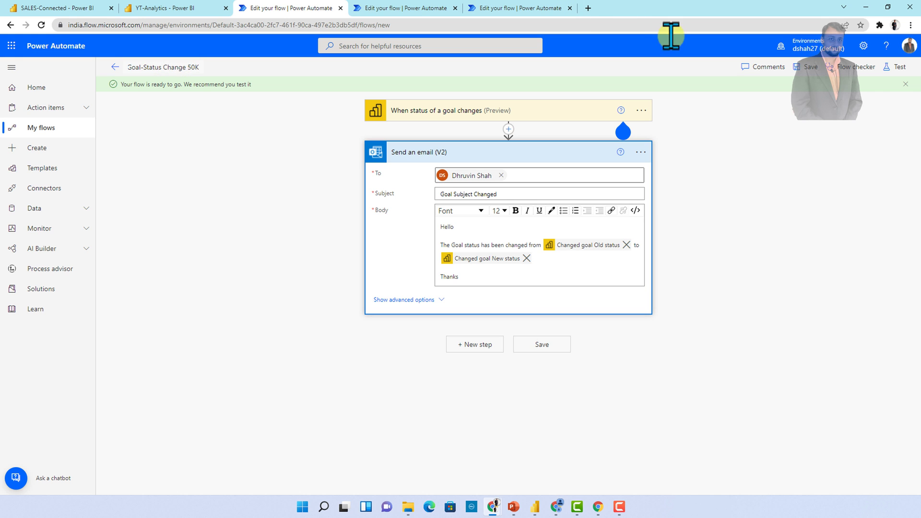
left_click(807, 70)
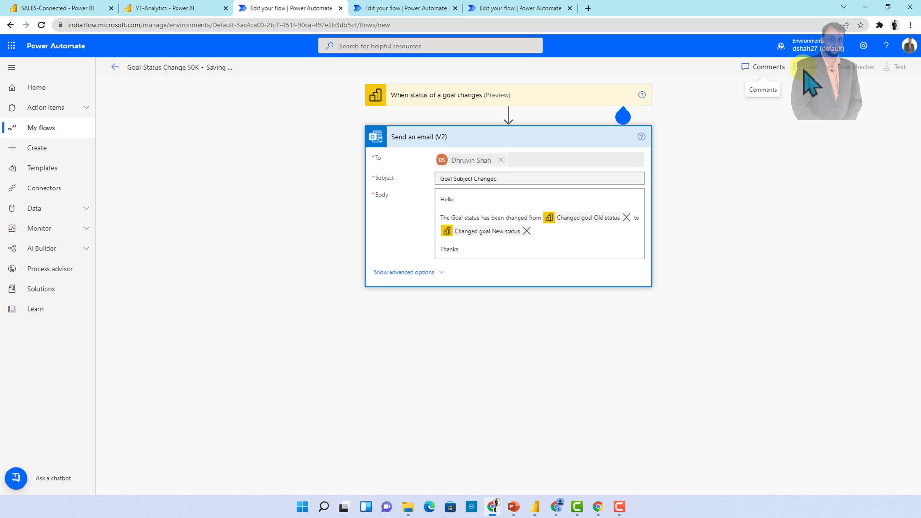
In the YT-Analytics scorecard, edit 'Achieve 50K sub in 2022' and save its status as On track
left_click(173, 11)
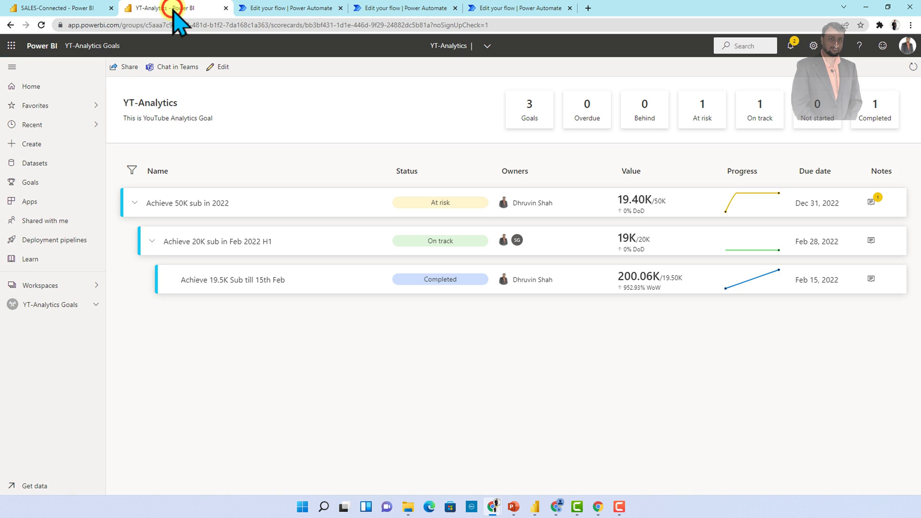
left_click(258, 202)
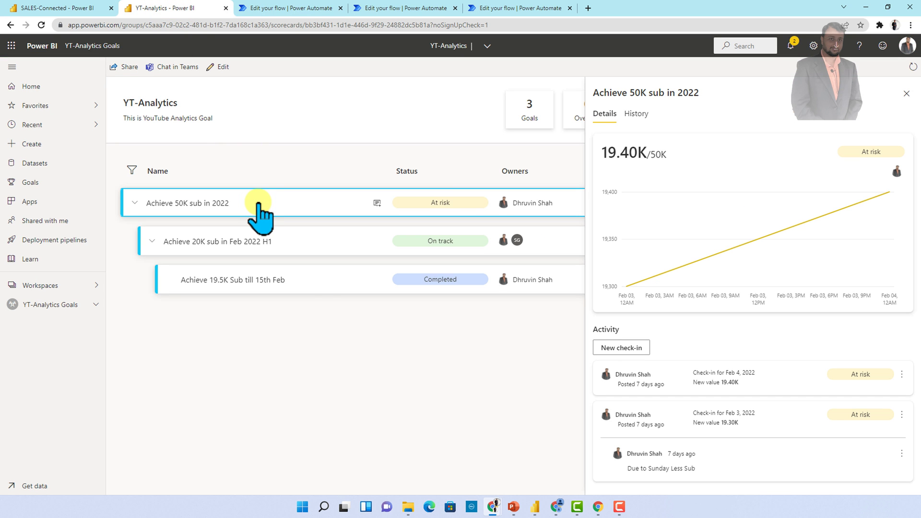
left_click(906, 93)
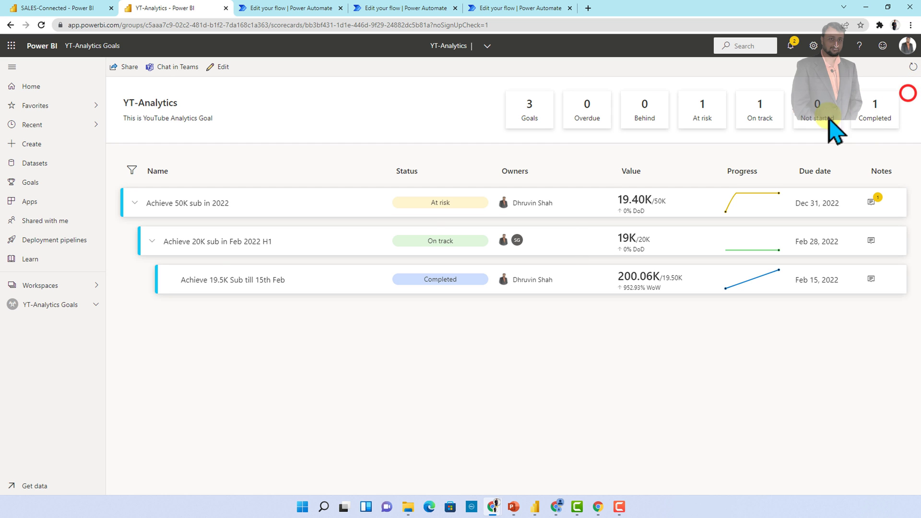
left_click(221, 68)
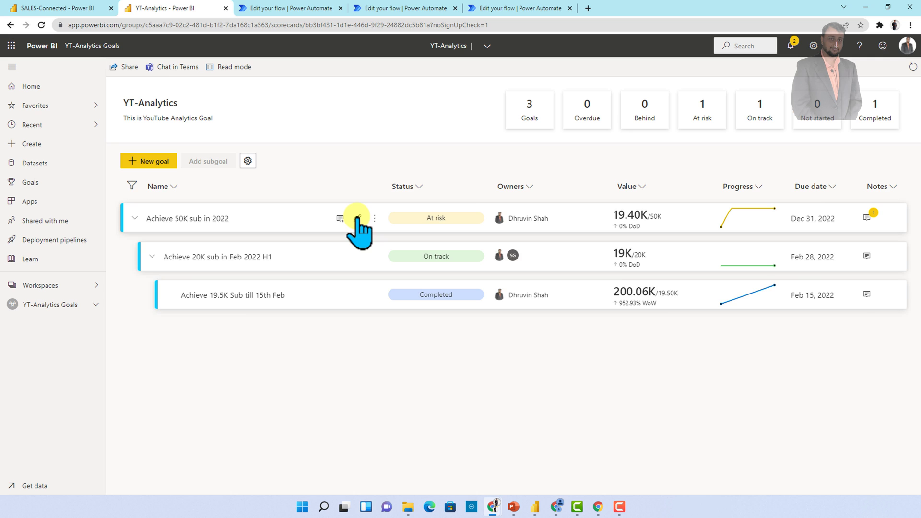
left_click(356, 216)
left_click(706, 201)
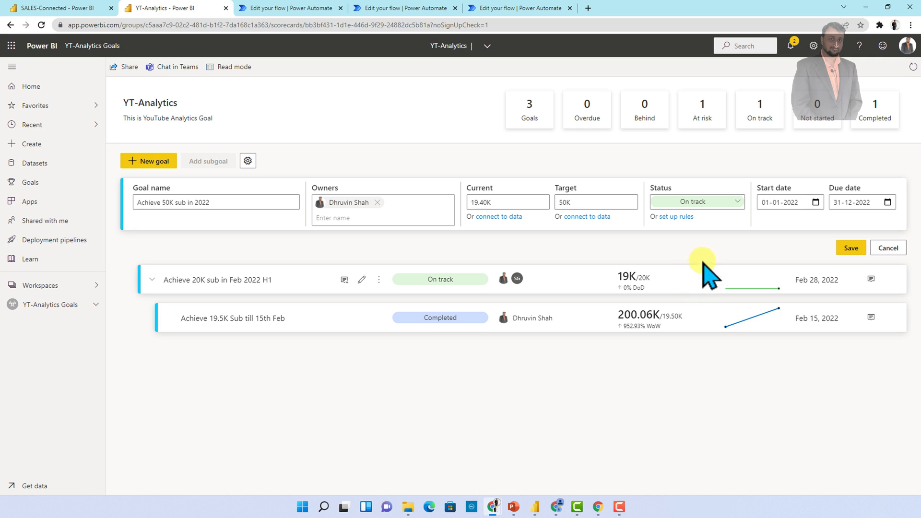
left_click(848, 248)
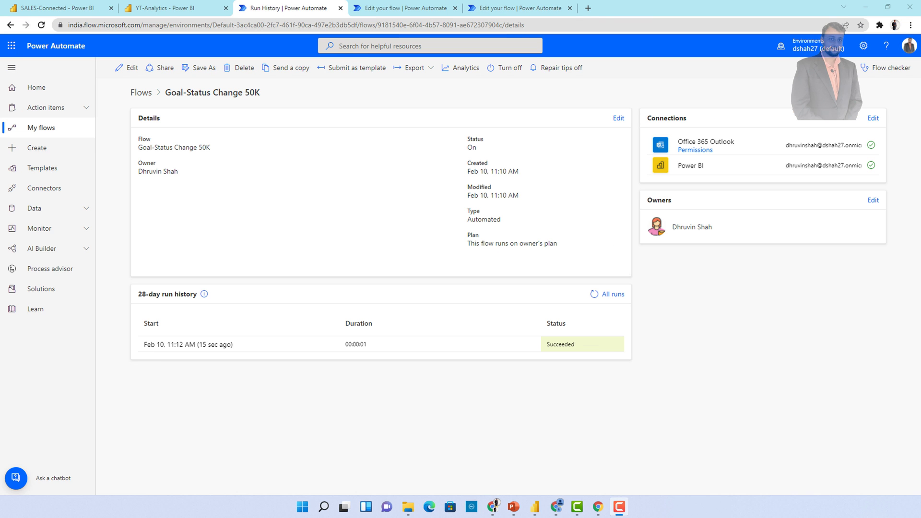
Open the latest run, expand the trigger and Send an email (V2) steps, and read the body
left_click(201, 346)
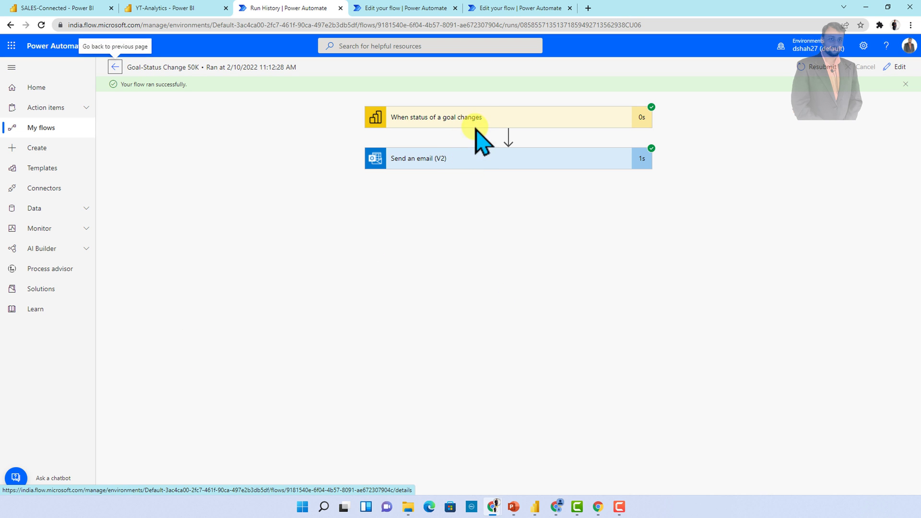
left_click(475, 120)
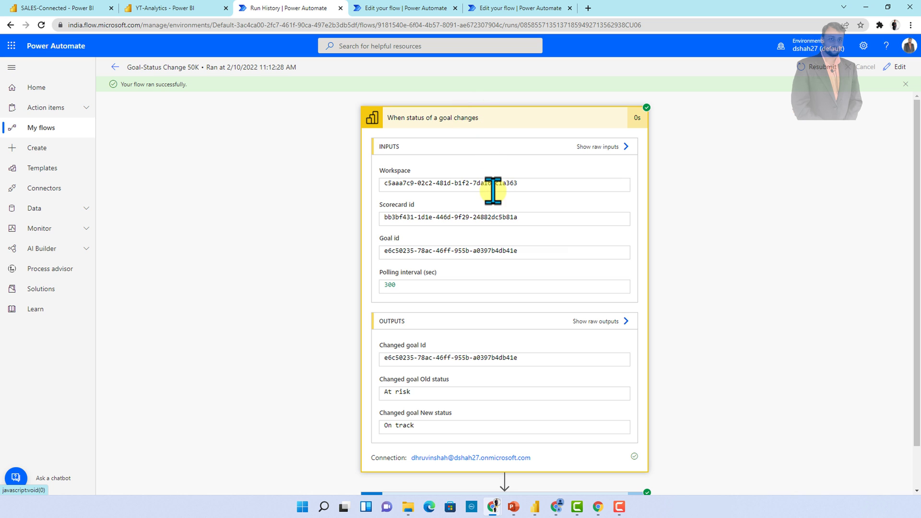
scroll(503, 326, "down", 1)
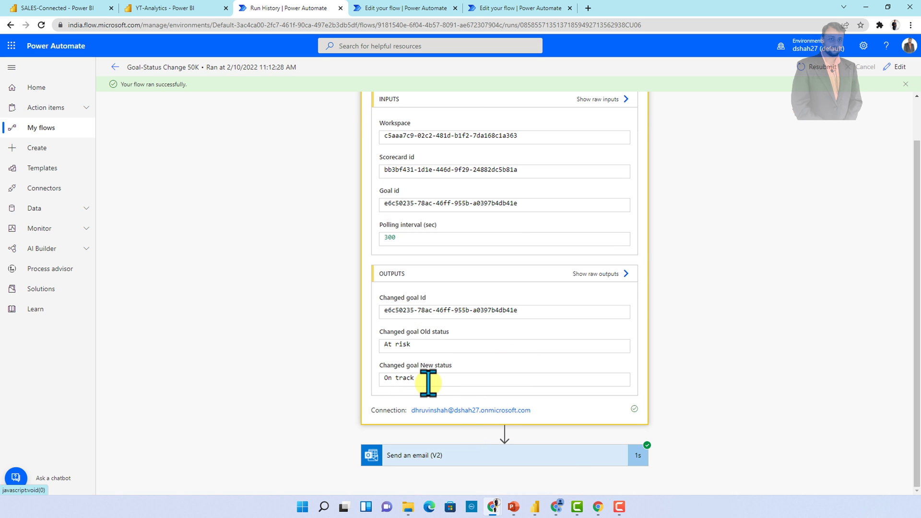
left_click(485, 457)
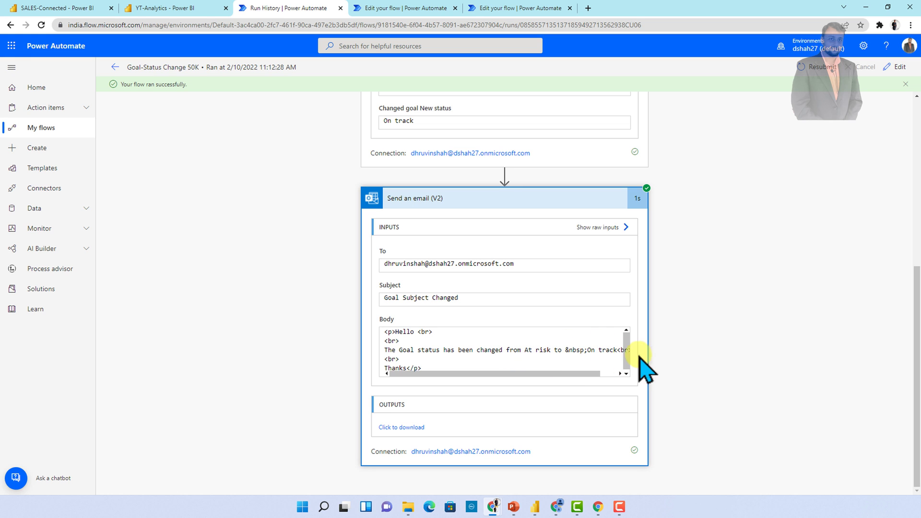
left_click_drag(585, 374, 617, 376)
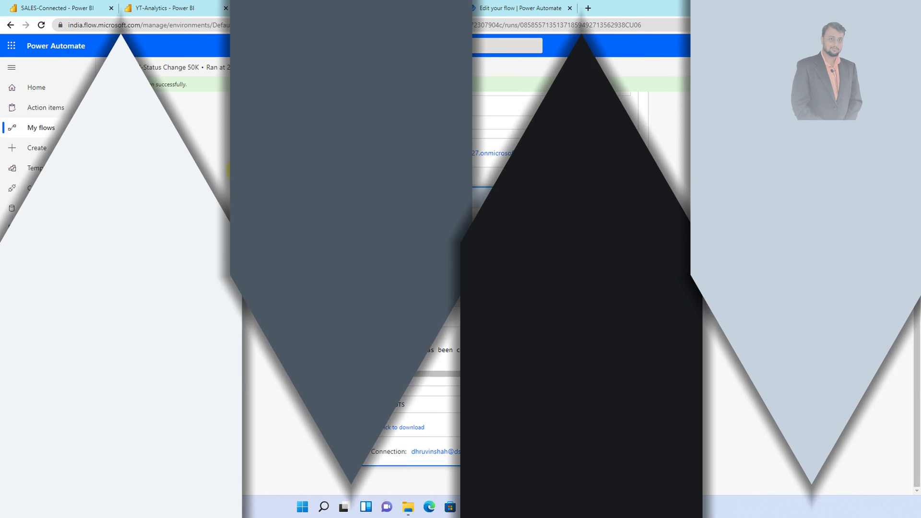
left_click(238, 170)
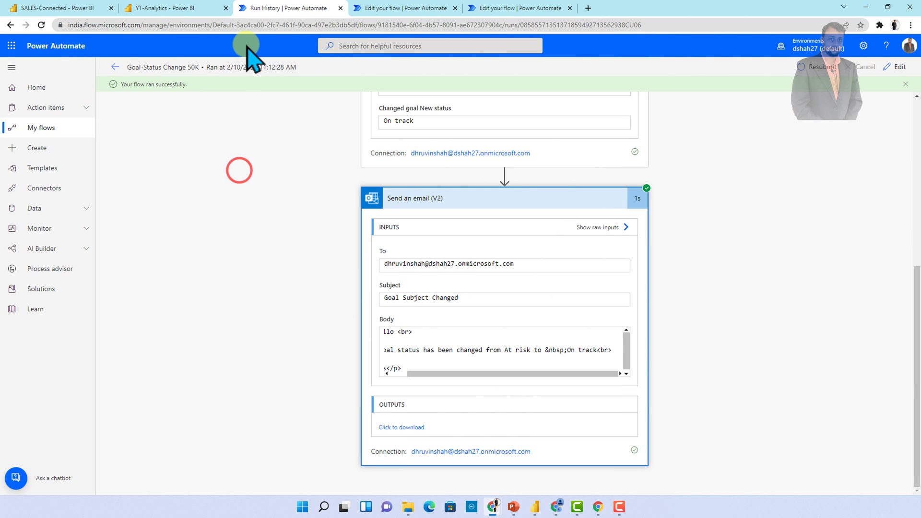
left_click(115, 67)
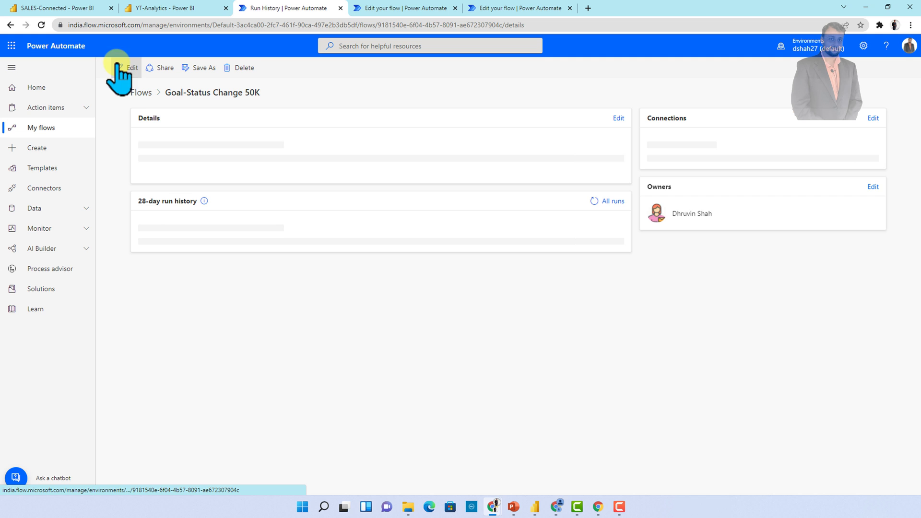
left_click(140, 92)
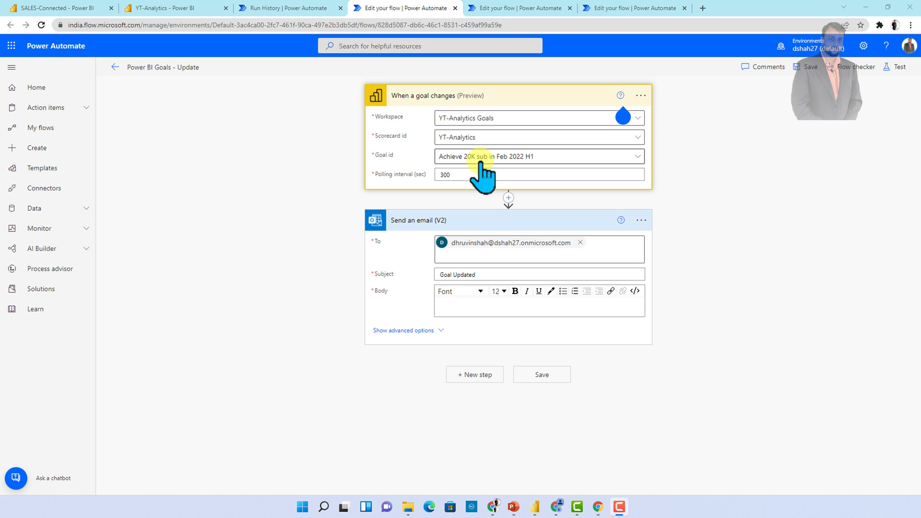
left_click(456, 307)
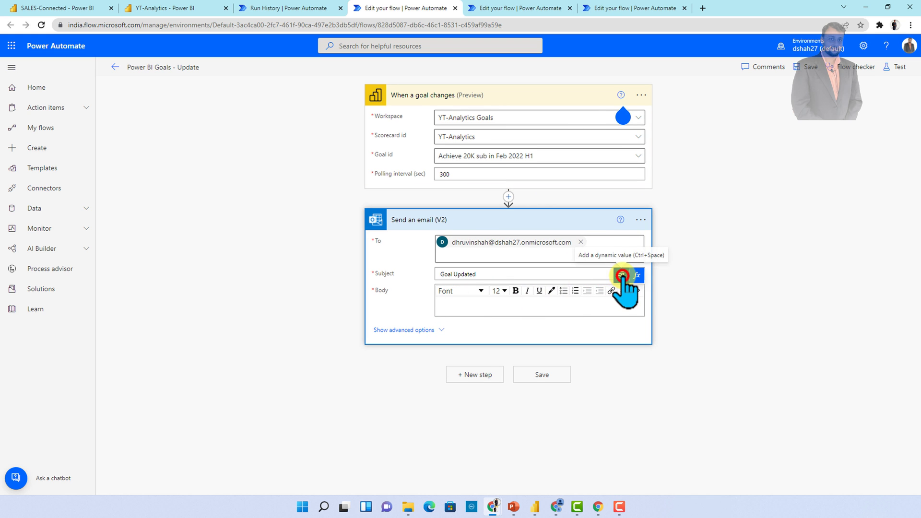
left_click(622, 275)
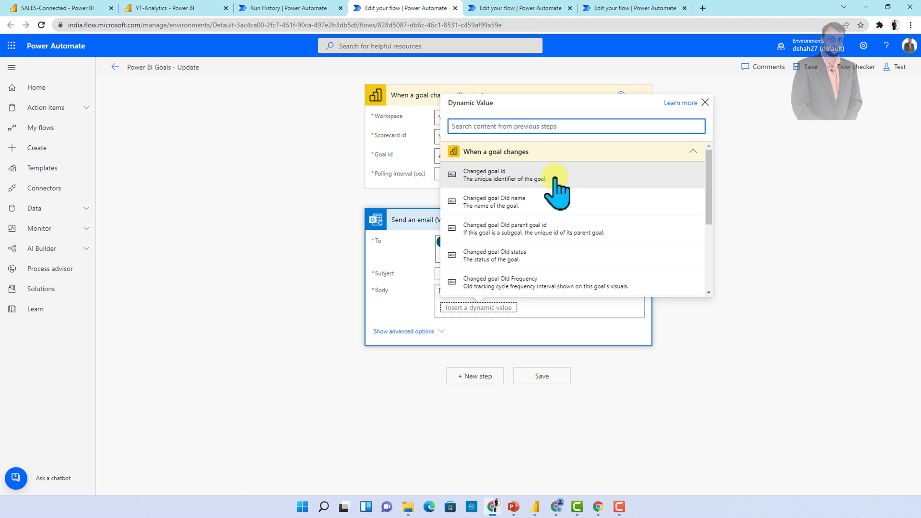
scroll(557, 182, "down", 1)
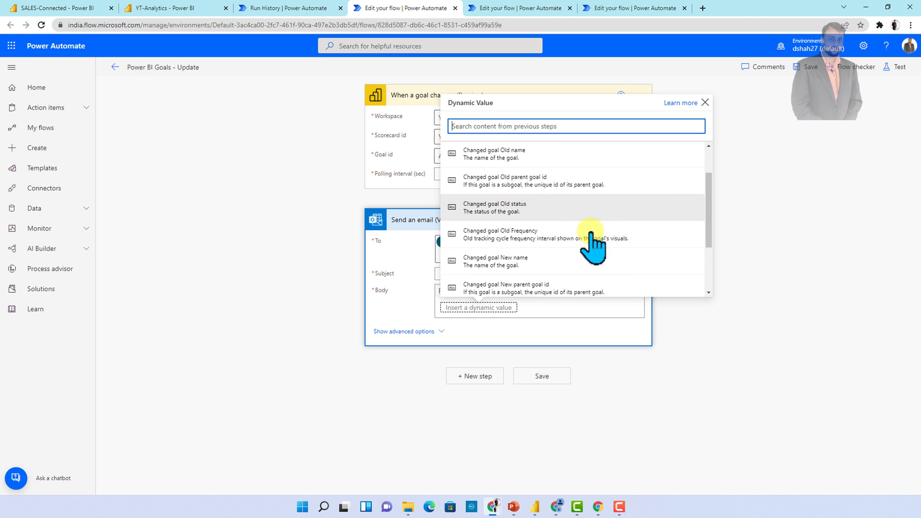
scroll(583, 263, "down", 1)
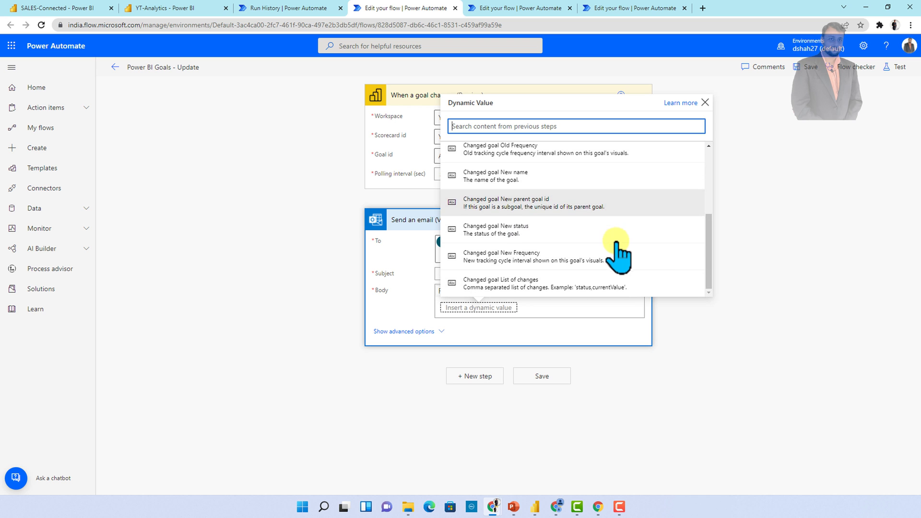
scroll(616, 259, "up", 3)
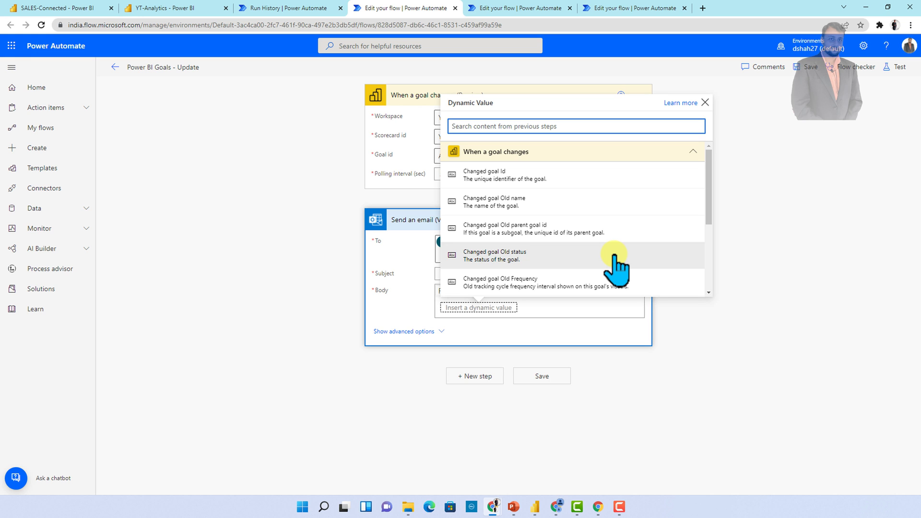
left_click(704, 103)
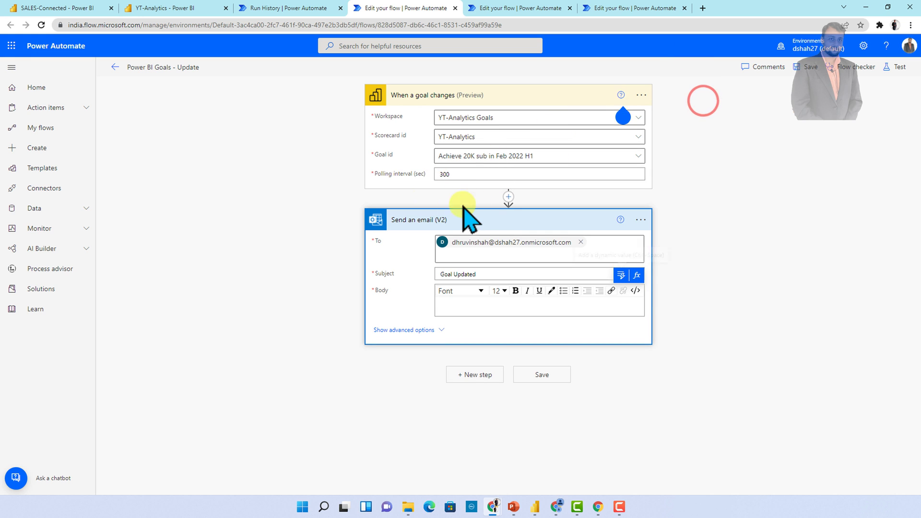
Insert a new action before the email and list Power BI actions by searching 'powe'
left_click(509, 197)
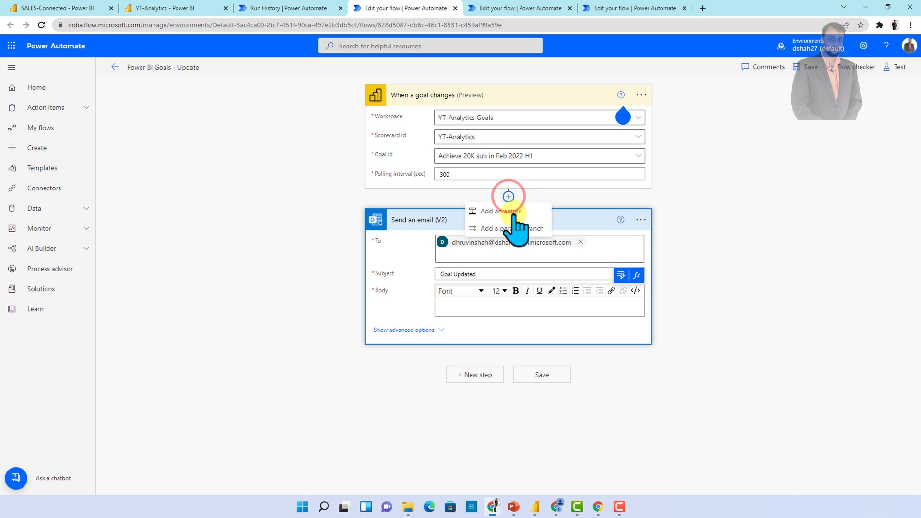
left_click(513, 214)
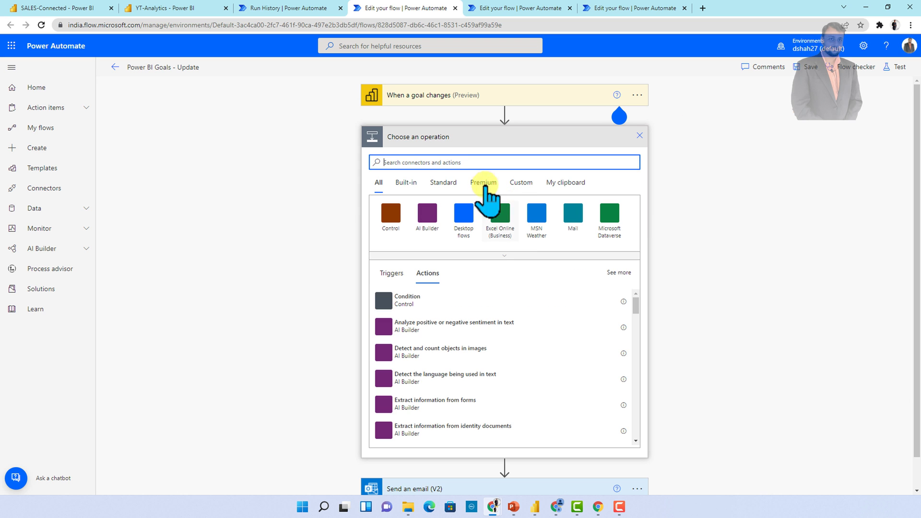
left_click(436, 163)
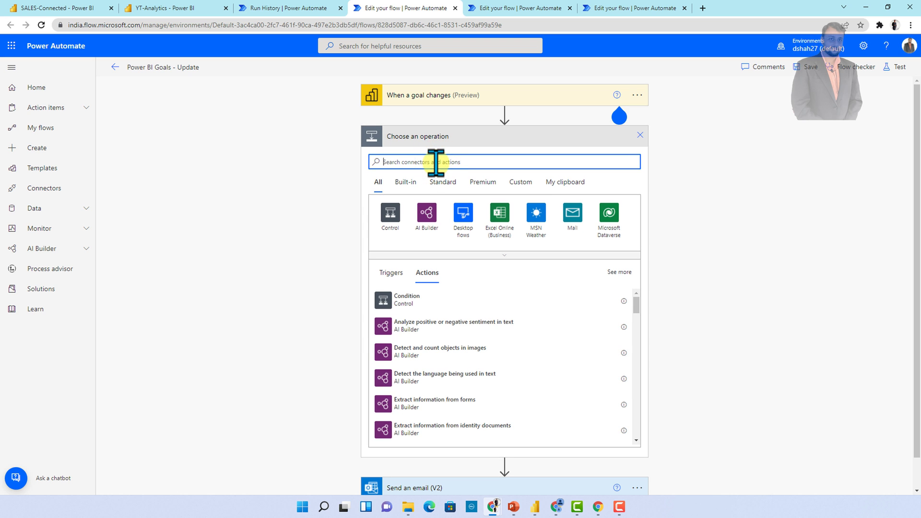
type("powe")
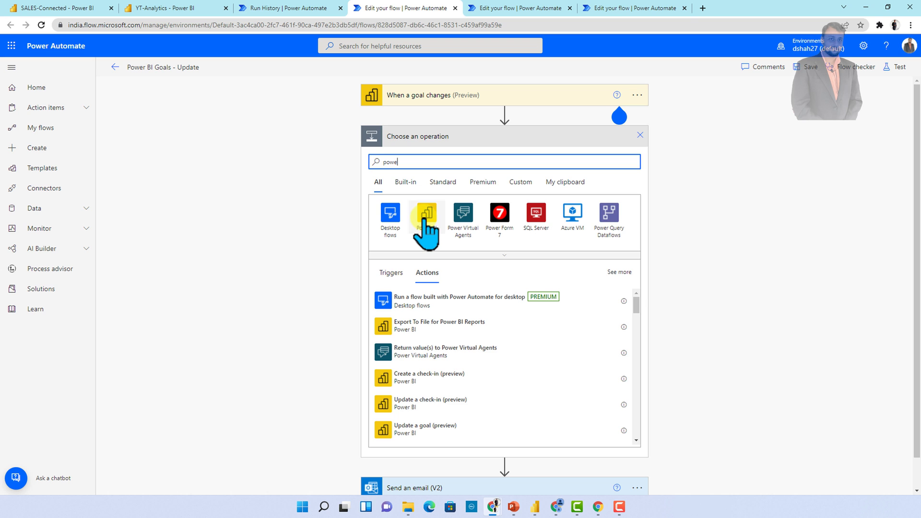
left_click(424, 214)
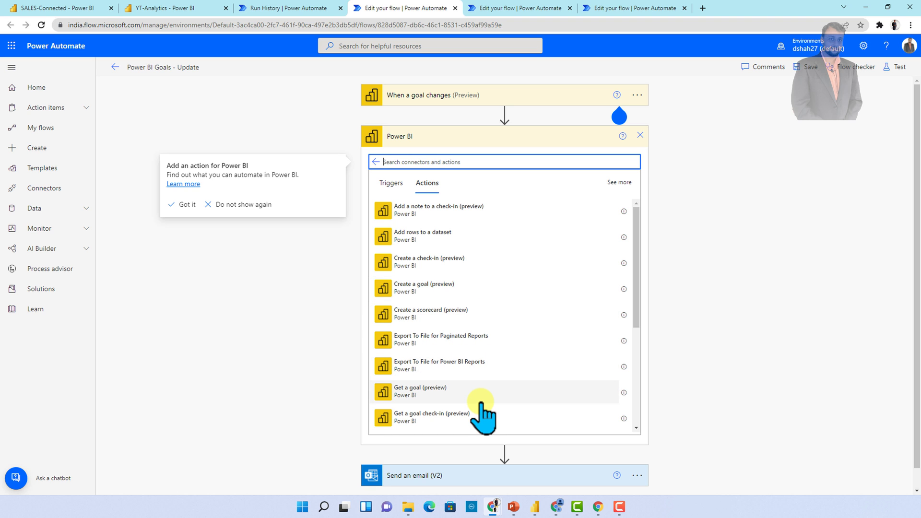
scroll(481, 402, "down", 4)
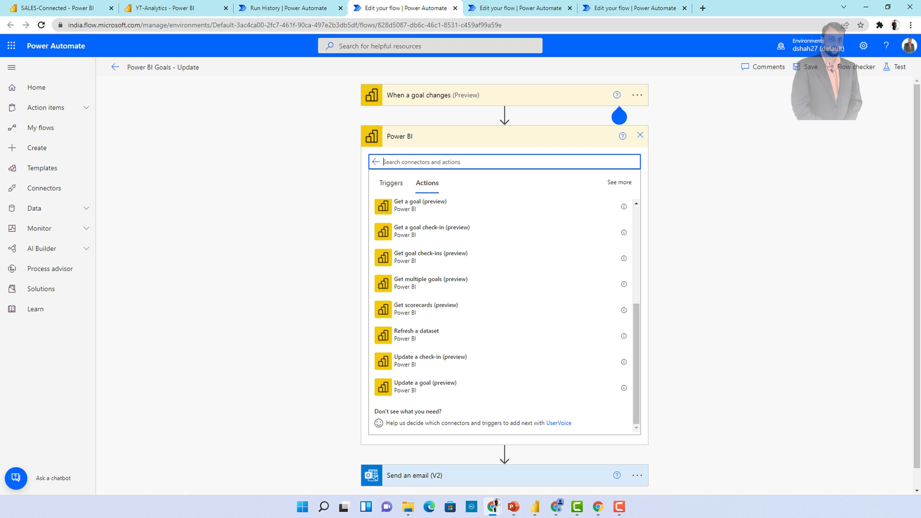
left_click_drag(0, 86, 420, 134)
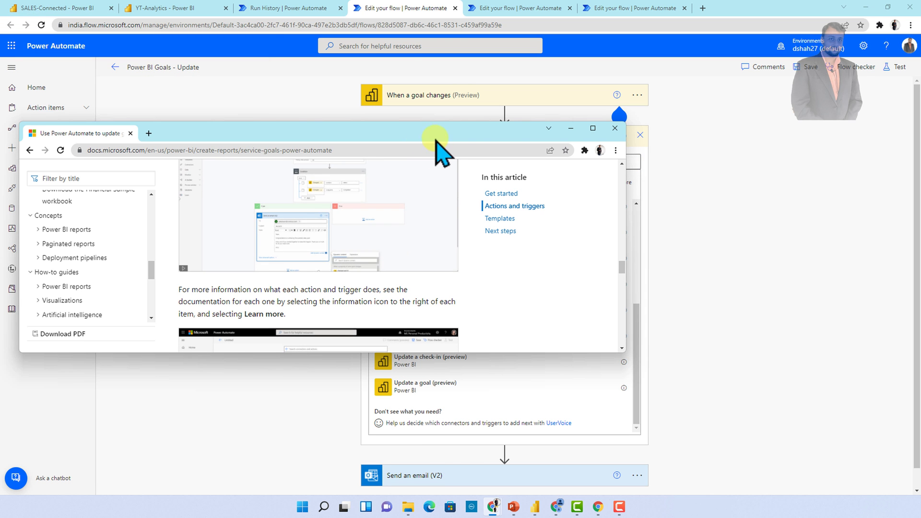
Maximise the Docs article and highlight the 'When a goal changes' trigger description
left_click(592, 129)
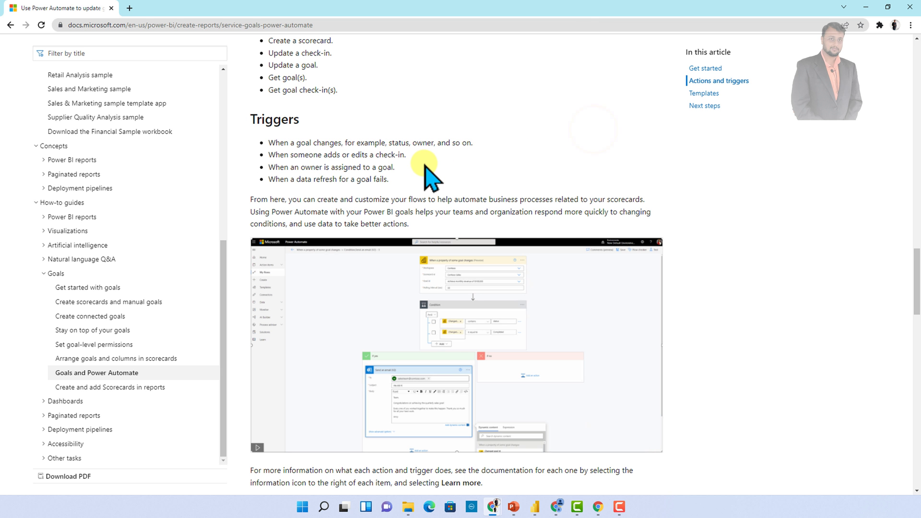
scroll(425, 165, "up", 2)
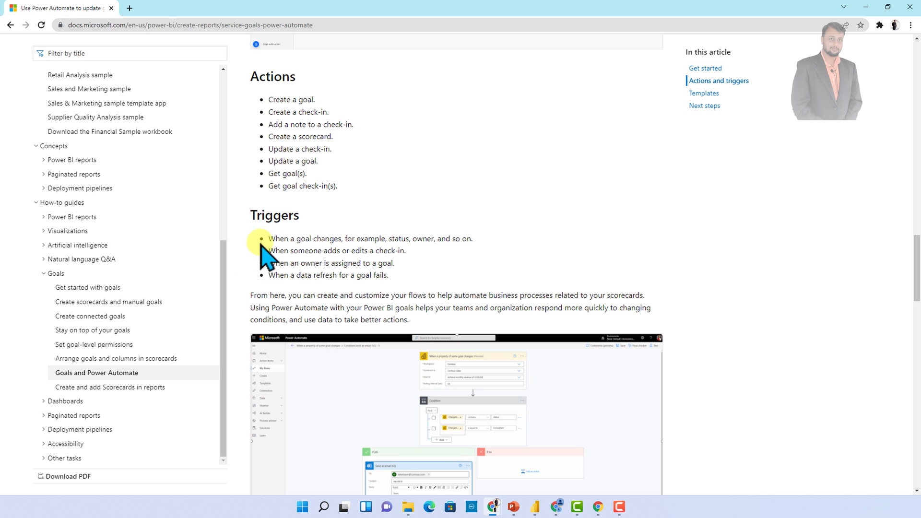
left_click_drag(269, 238, 483, 241)
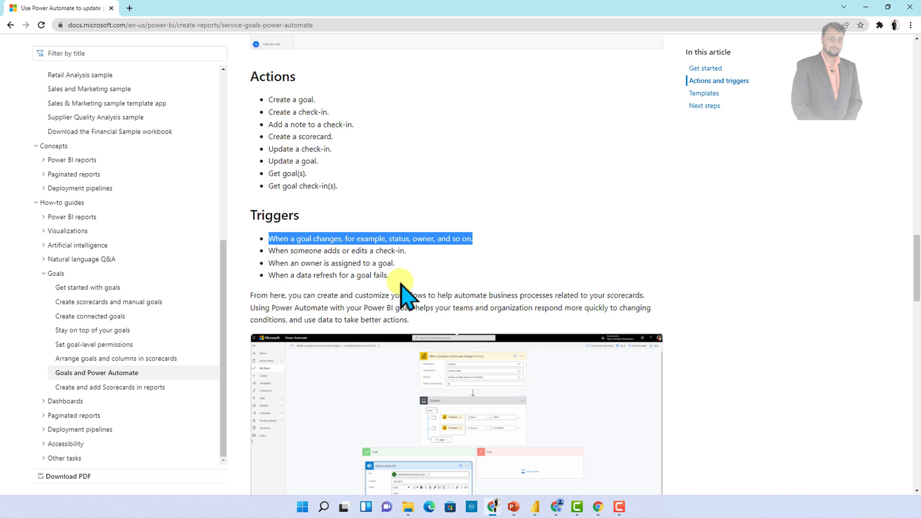
Highlight the eight Power BI goal action bullets, then return to the flow editor
scroll(396, 285, "up", 1)
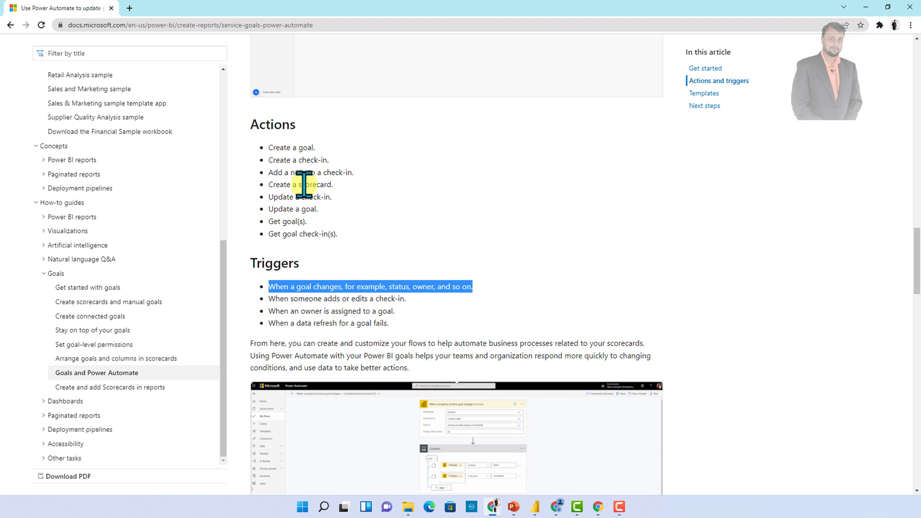
left_click(341, 230)
left_click_drag(325, 226, 267, 152)
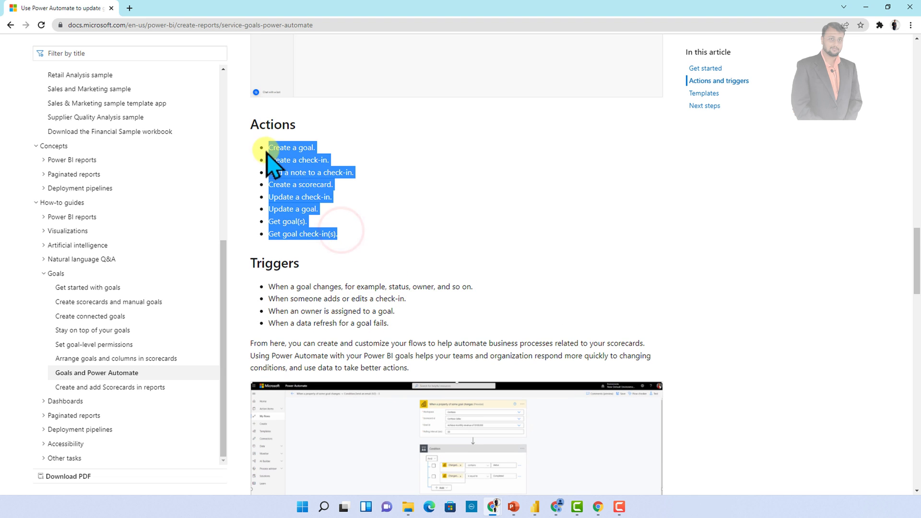
key("alt+Tab")
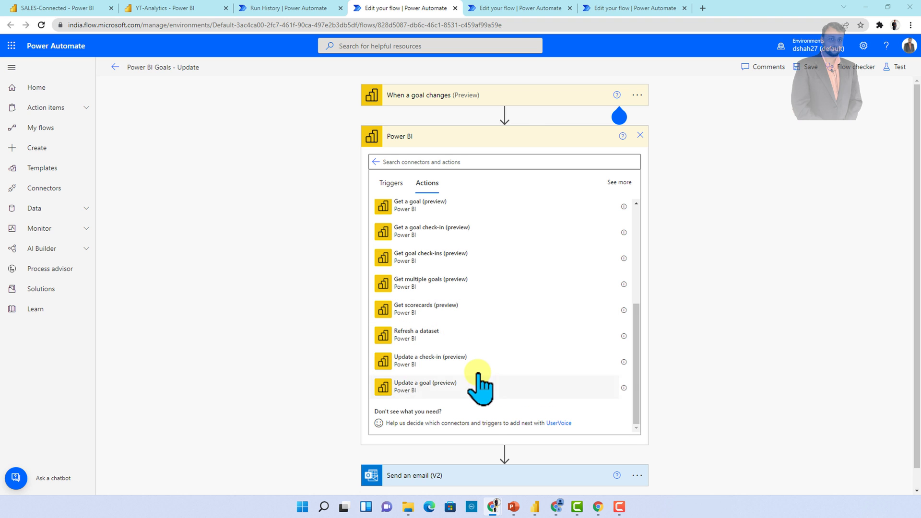
scroll(465, 397, "down", 1)
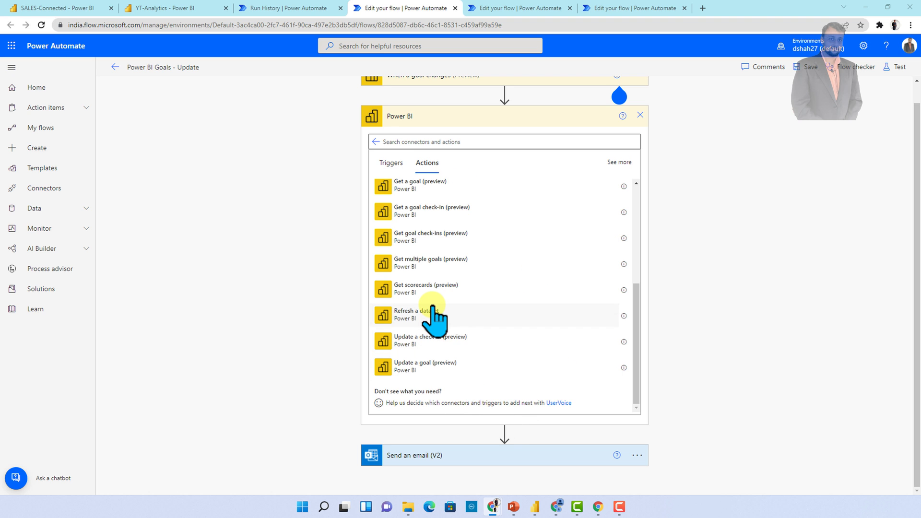
scroll(434, 319, "up", 2)
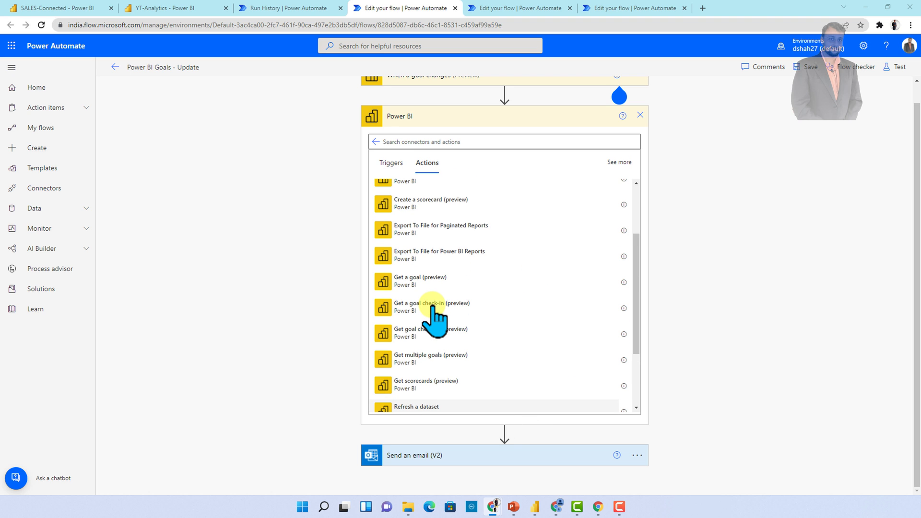
scroll(434, 317, "up", 2)
scroll(434, 317, "up", 1)
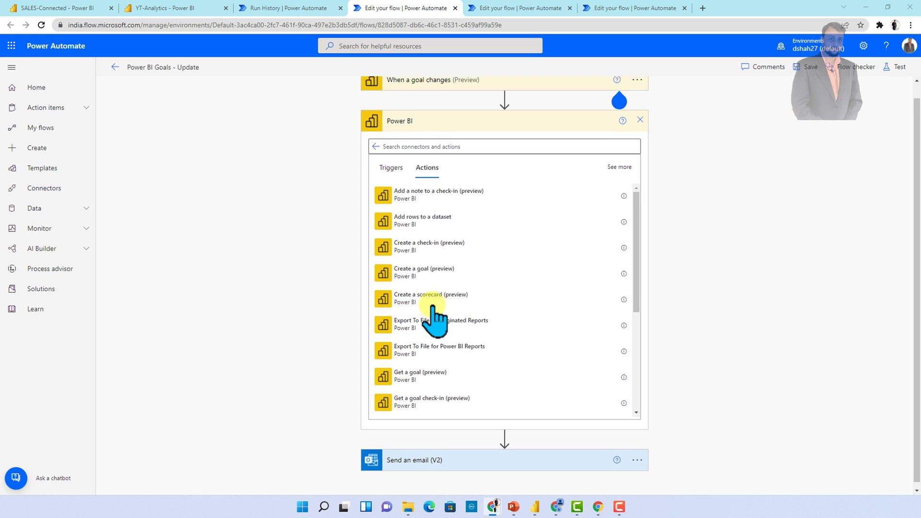